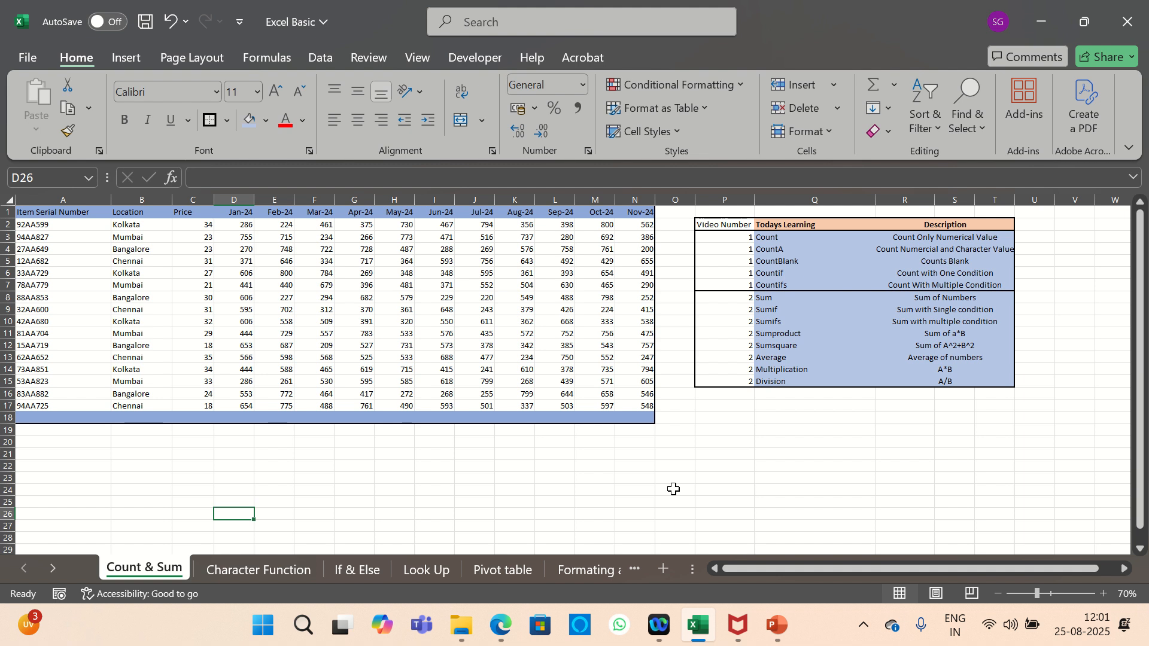
Total the Mar-24 values in cell F20 with the formula =SUM(F2:F17).
{"action": "left_click", "coordinate": [313, 446]}
{"action": "type", "text": "=s"}
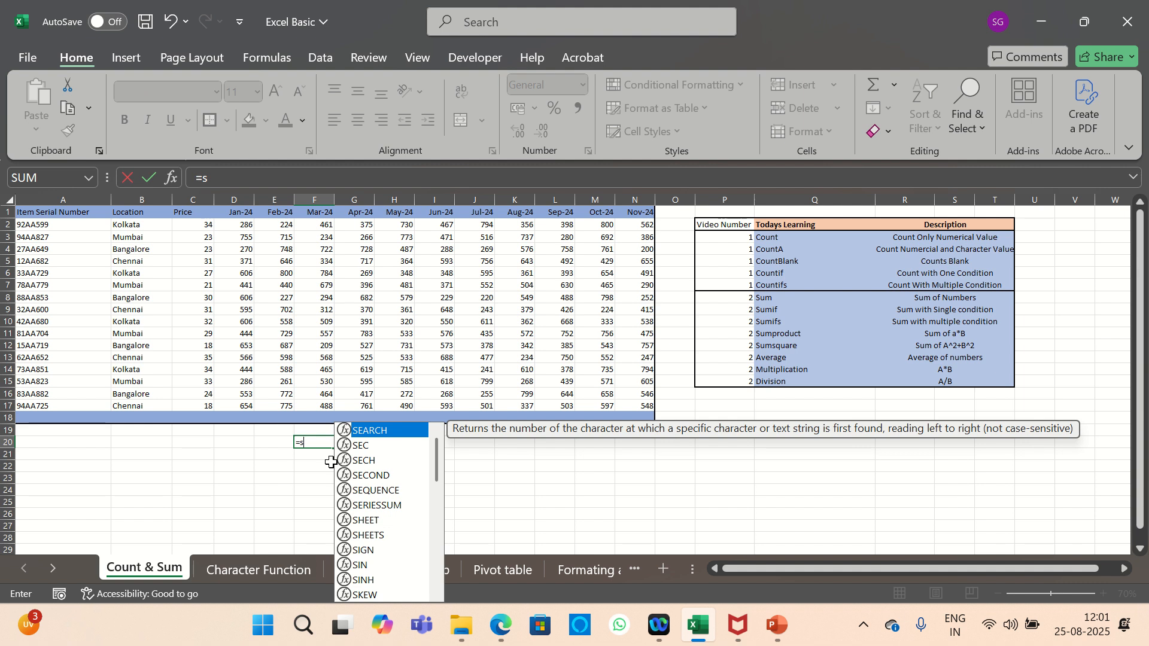
{"action": "type", "text": "um"}
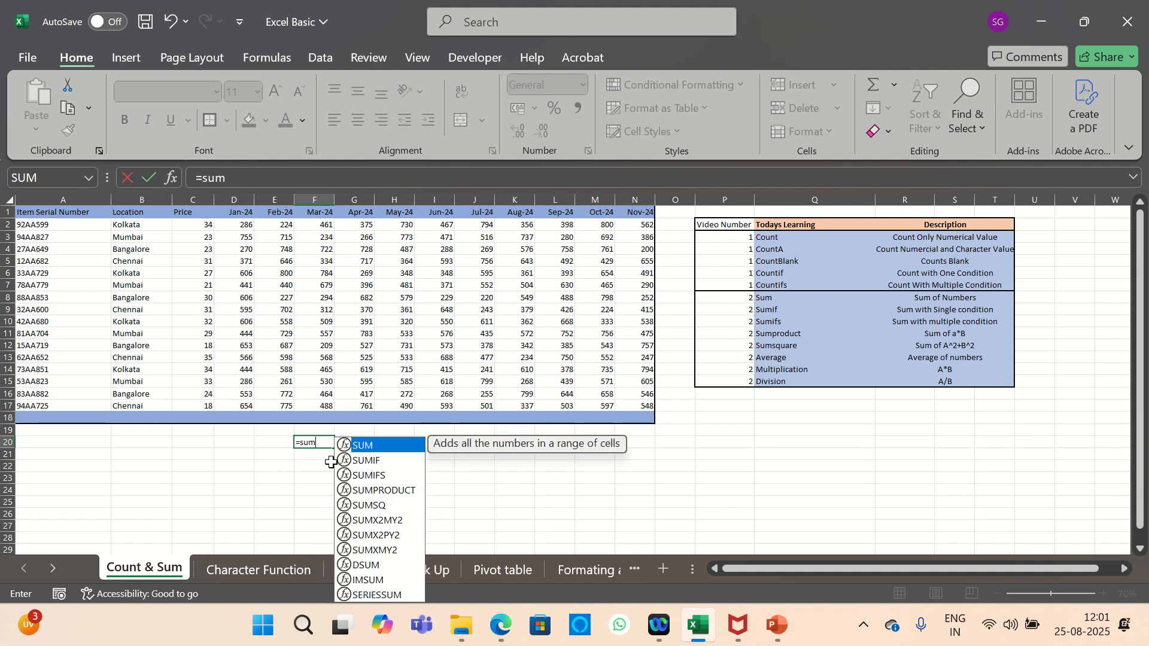
{"action": "key", "text": "Tab"}
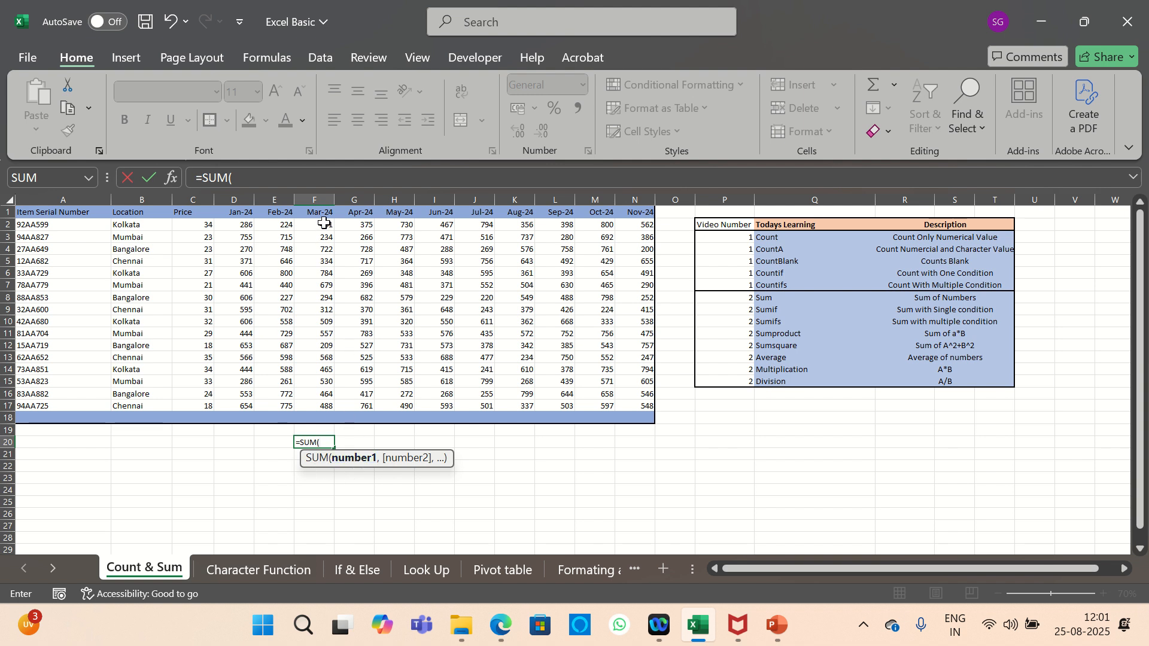
{"action": "left_click_drag", "start_coordinate": [323, 225], "coordinate": [326, 404]}
{"action": "type", "text": ")"}
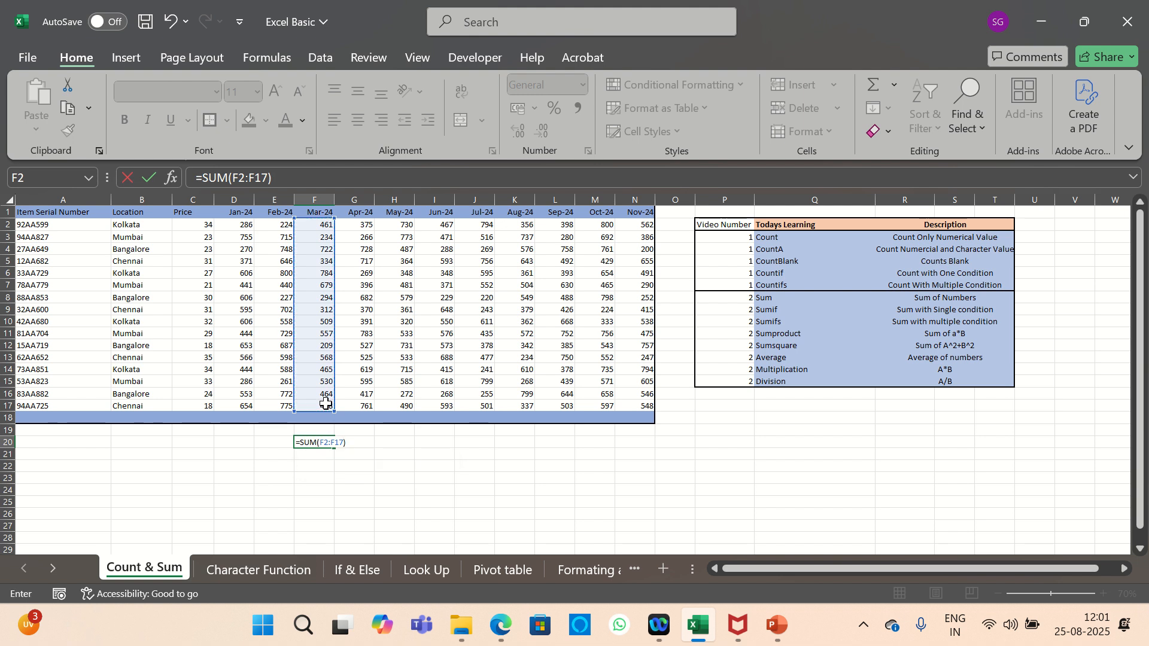
{"action": "key", "text": "Return"}
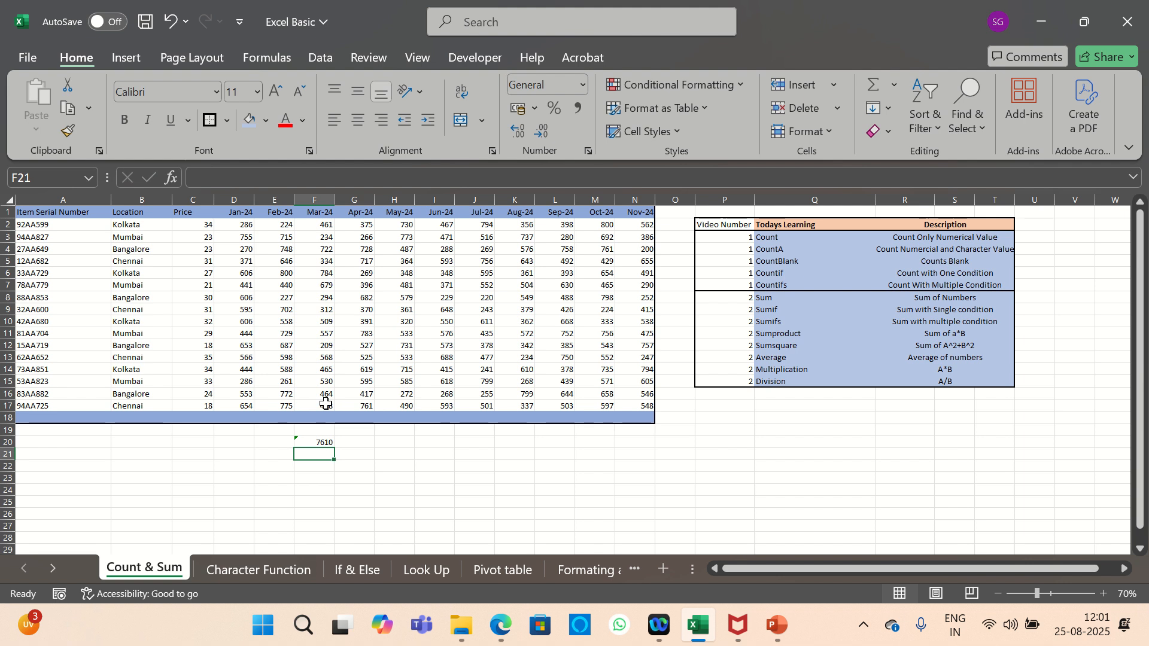
Add the first item's Jan, Mar, May and Jun values in cell F21 with =SUM(D2,F2,H2,I2).
{"action": "type", "text": "="}
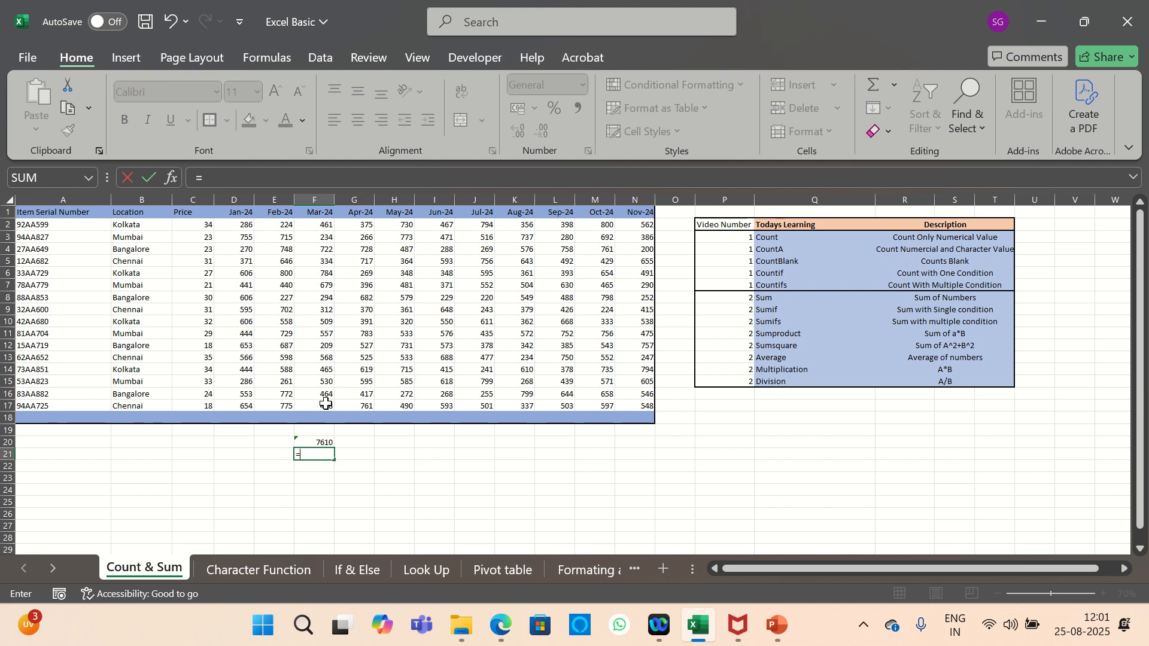
{"action": "type", "text": "sum"}
{"action": "key", "text": "Tab"}
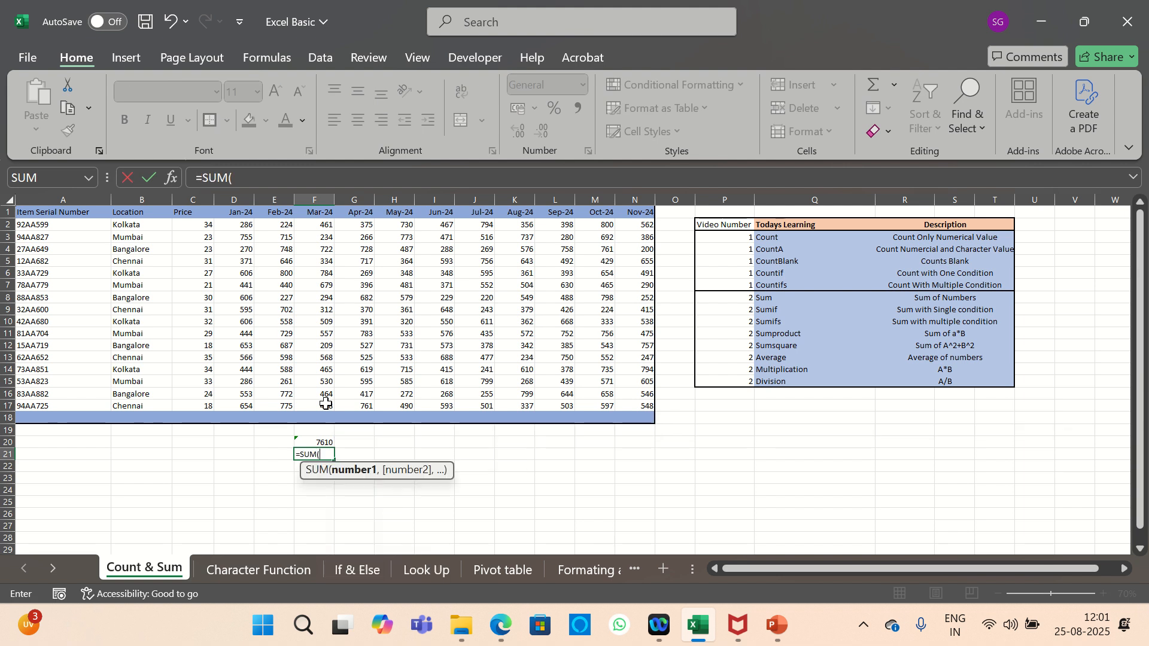
{"action": "left_click", "coordinate": [243, 226]}
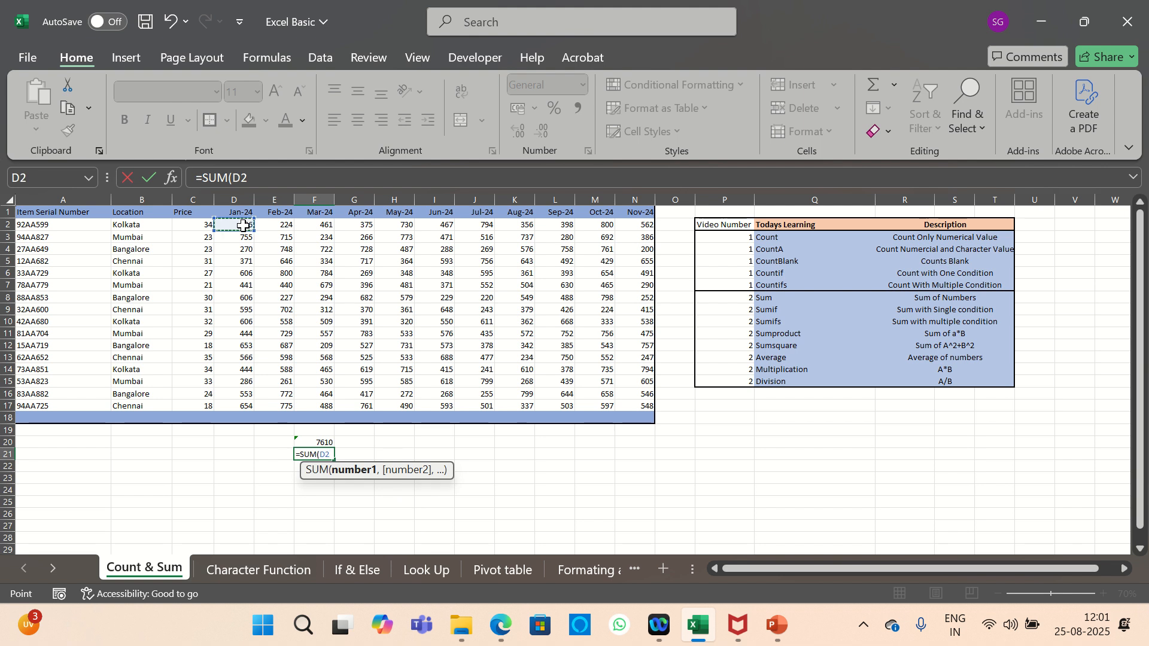
{"action": "type", "text": ","}
{"action": "left_click", "coordinate": [320, 226]}
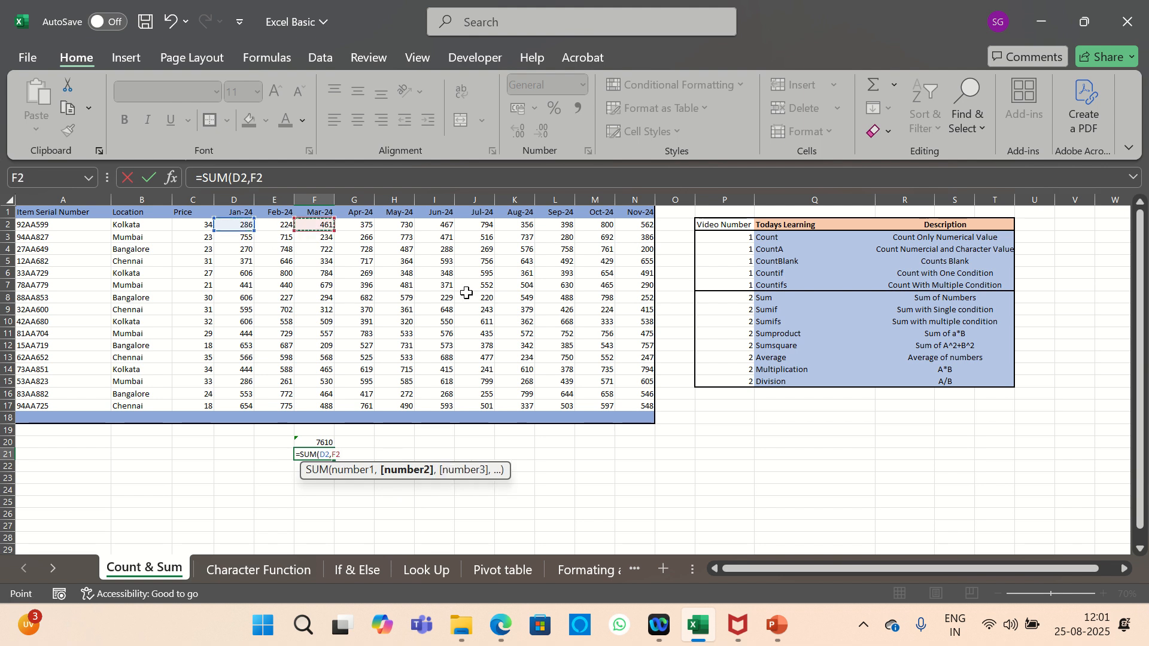
{"action": "type", "text": ","}
{"action": "left_click", "coordinate": [406, 226]}
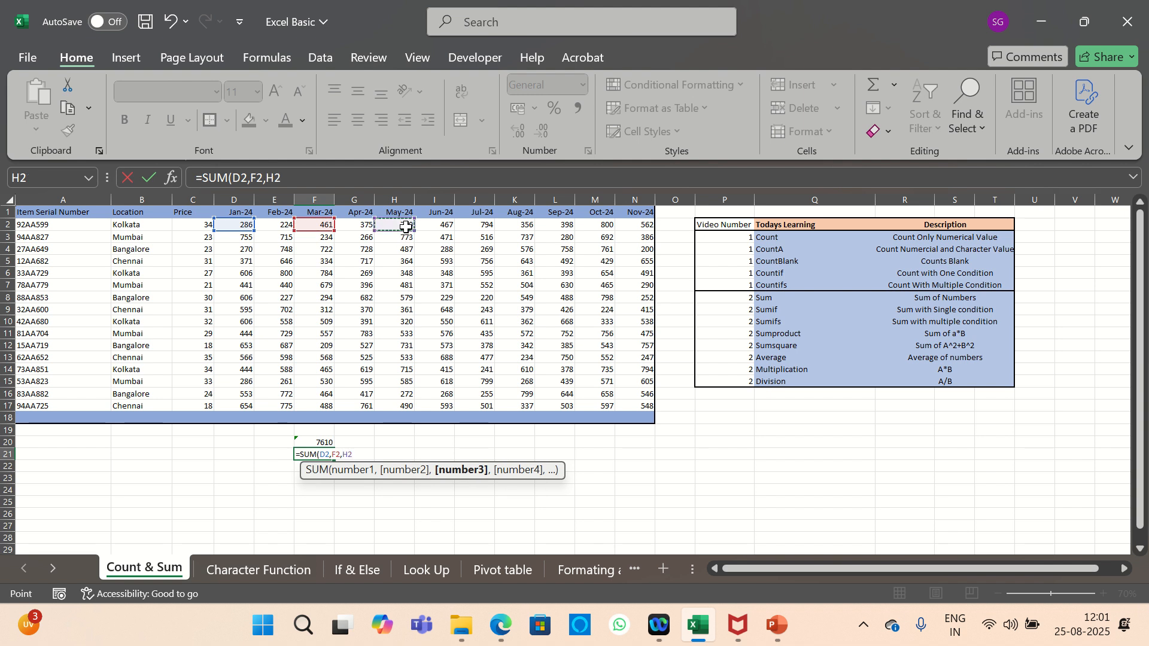
{"action": "type", "text": ","}
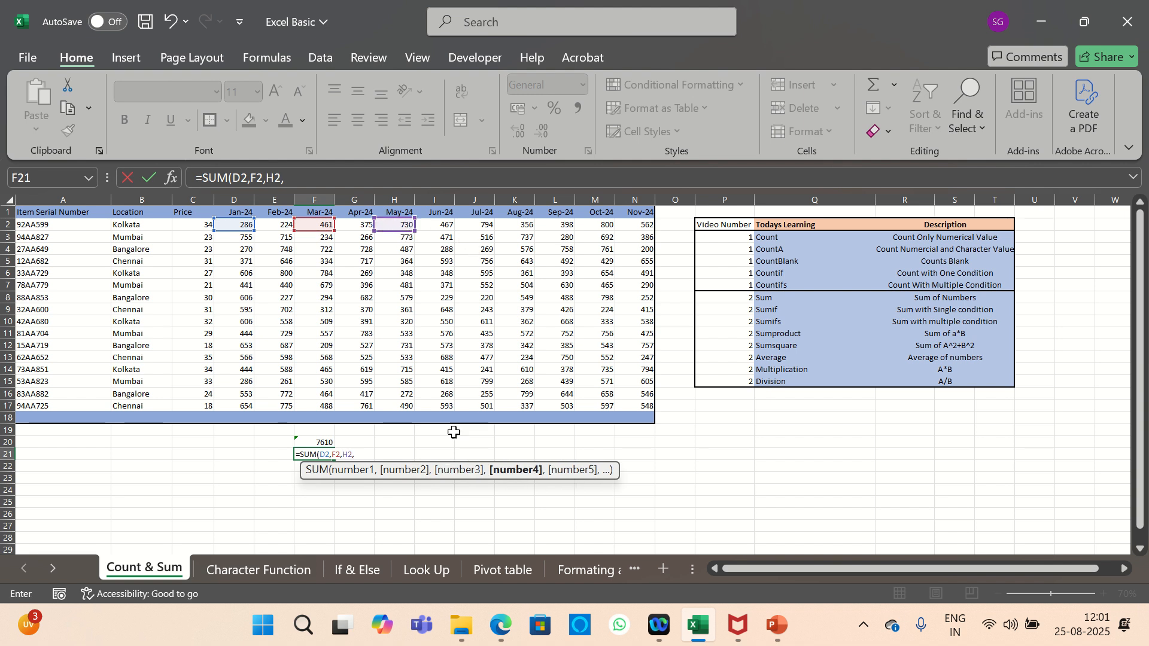
{"action": "left_click", "coordinate": [448, 228]}
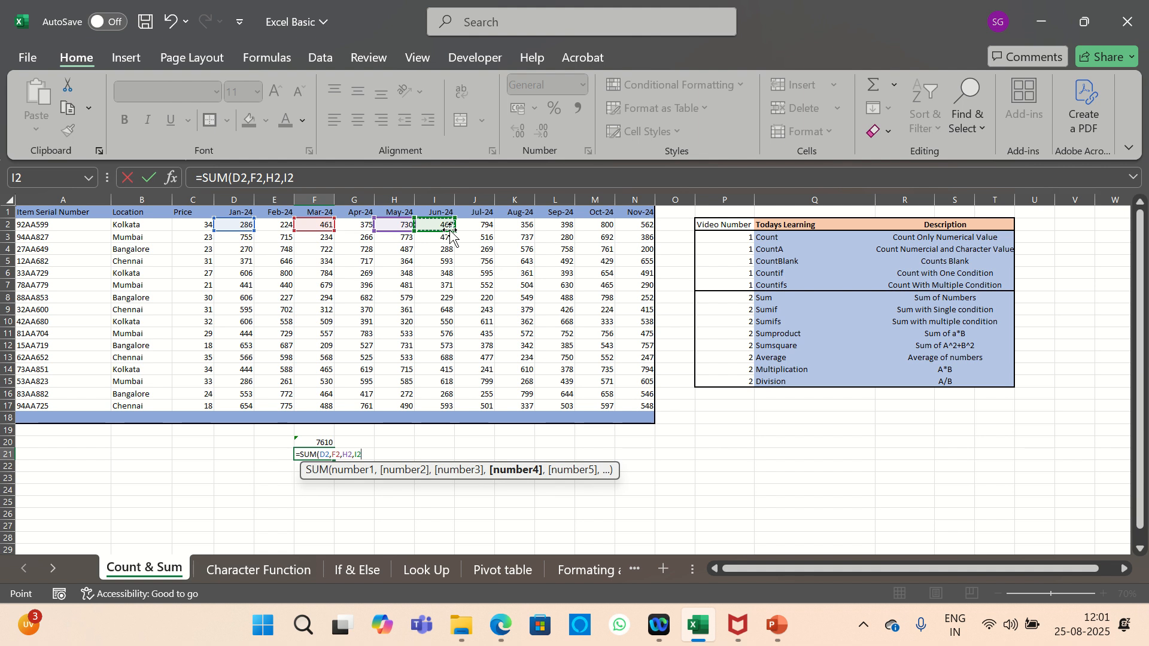
{"action": "type", "text": ")"}
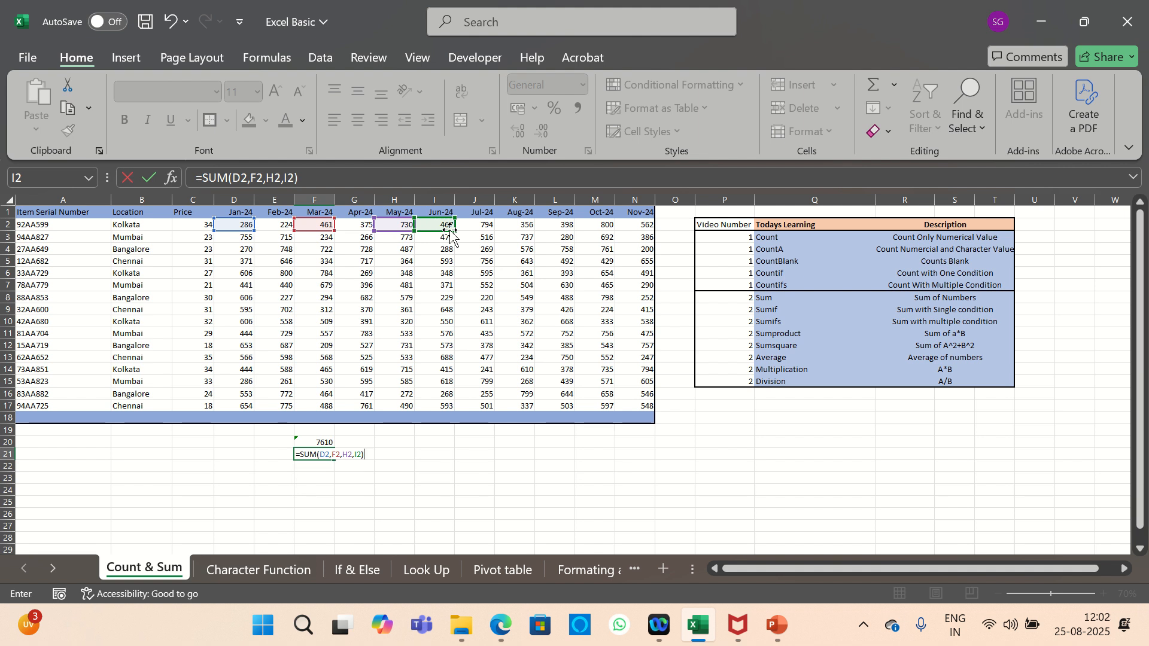
{"action": "key", "text": "Return"}
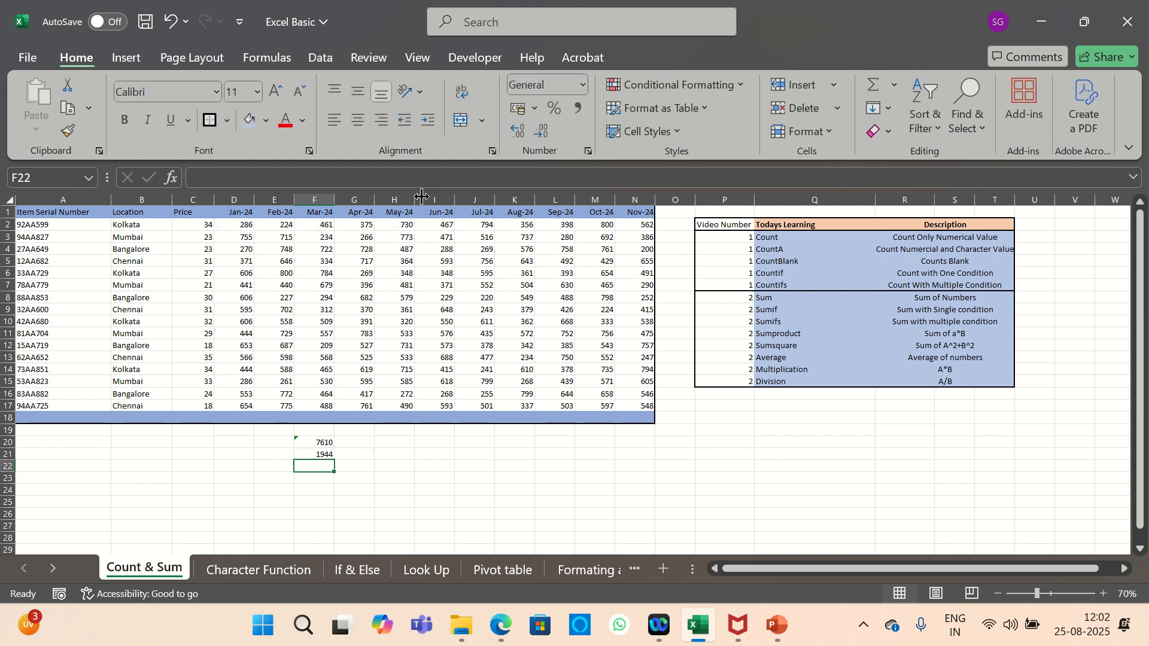
Add the first item's Jan, Apr and May values in cell F22 using plus operators, =D2+G2+H2.
{"action": "type", "text": "="}
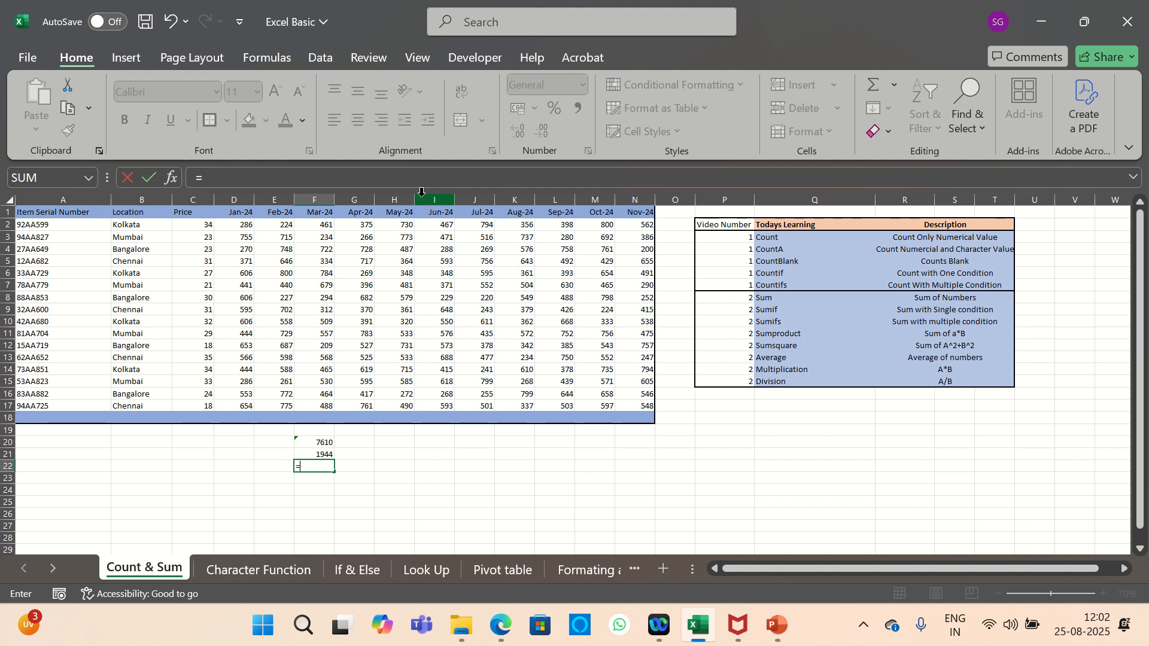
{"action": "left_click", "coordinate": [245, 224]}
{"action": "type", "text": "+"}
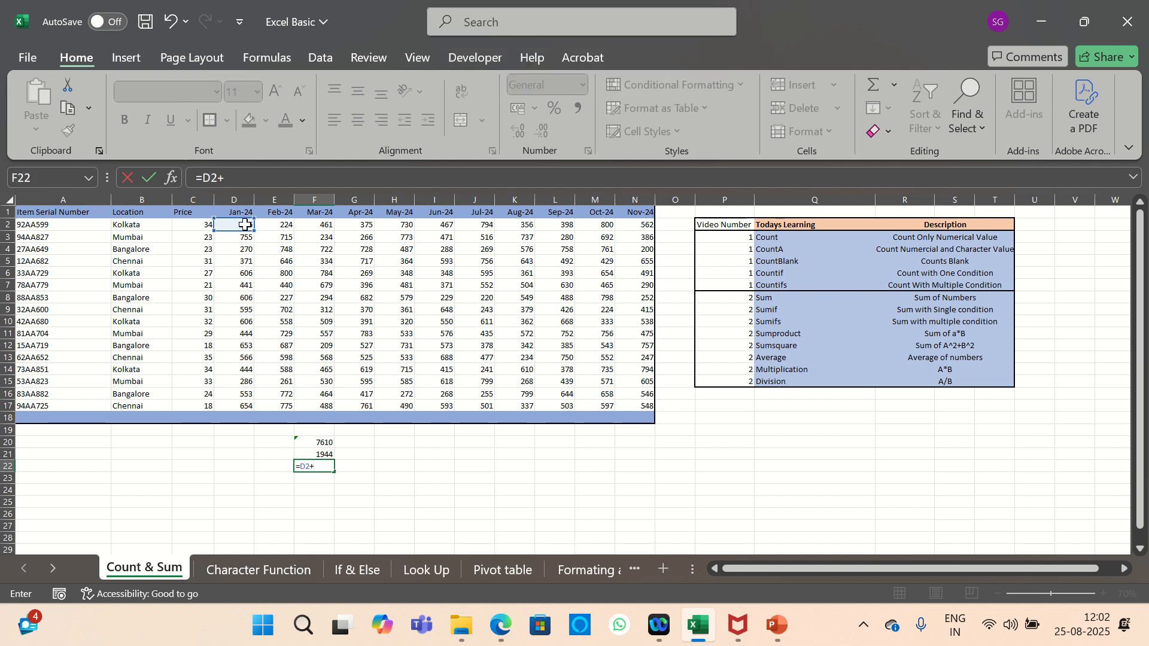
{"action": "left_click", "coordinate": [371, 223]}
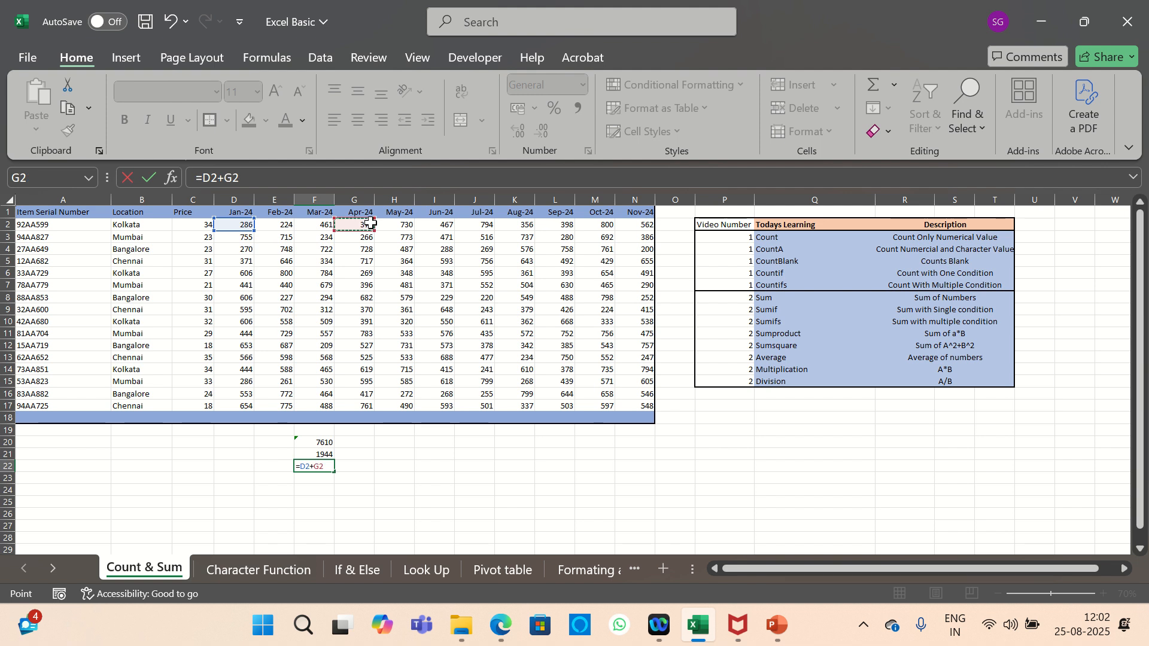
{"action": "type", "text": "+"}
{"action": "left_click", "coordinate": [398, 223]}
{"action": "key", "text": "Return"}
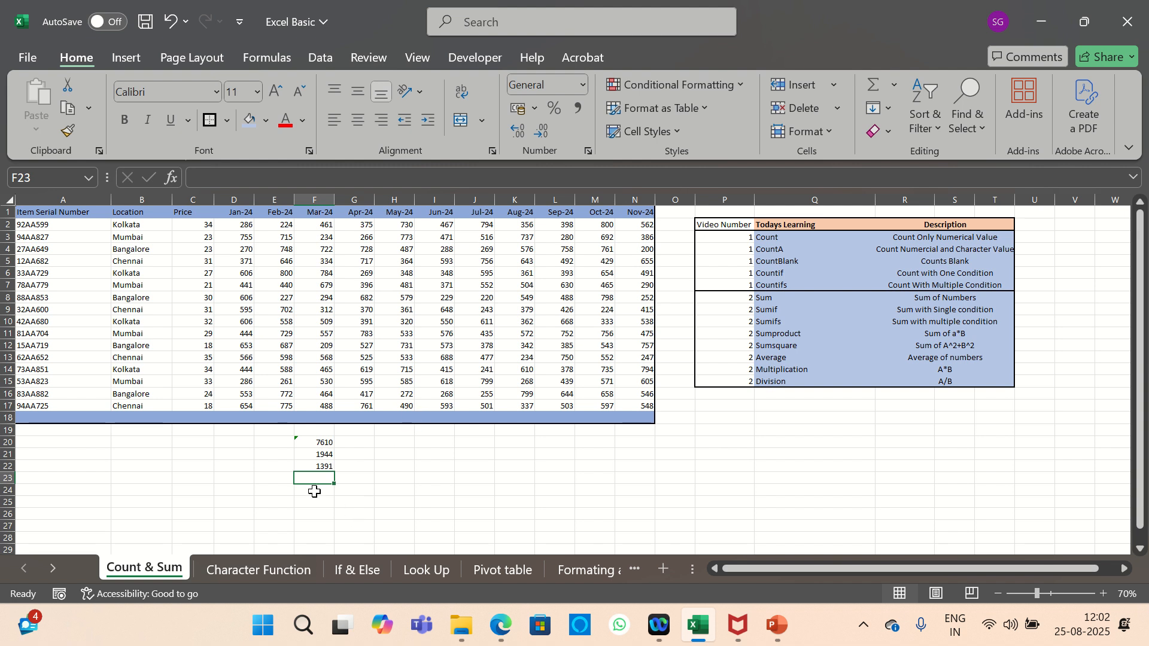
{"action": "left_click", "coordinate": [318, 445]}
{"action": "left_click_drag", "start_coordinate": [317, 446], "coordinate": [313, 489]}
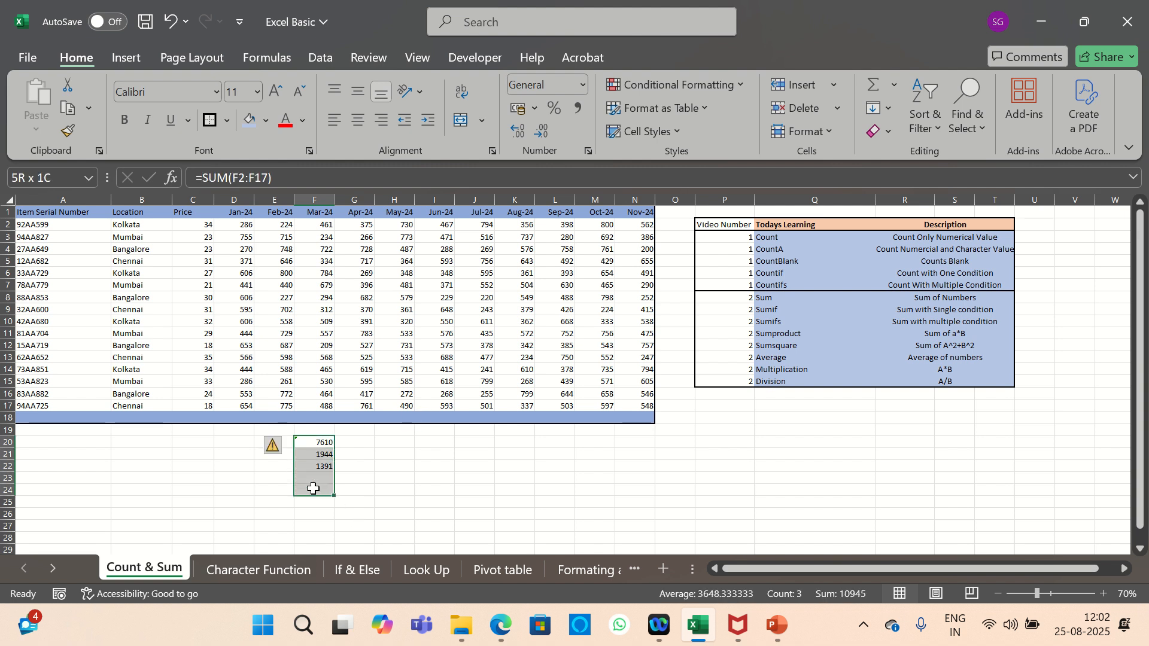
Sum only the Jan-24 values equal to 606 in cell H20 with =SUMIF(D2:D17,606,D2:D17).
{"action": "left_click", "coordinate": [391, 443]}
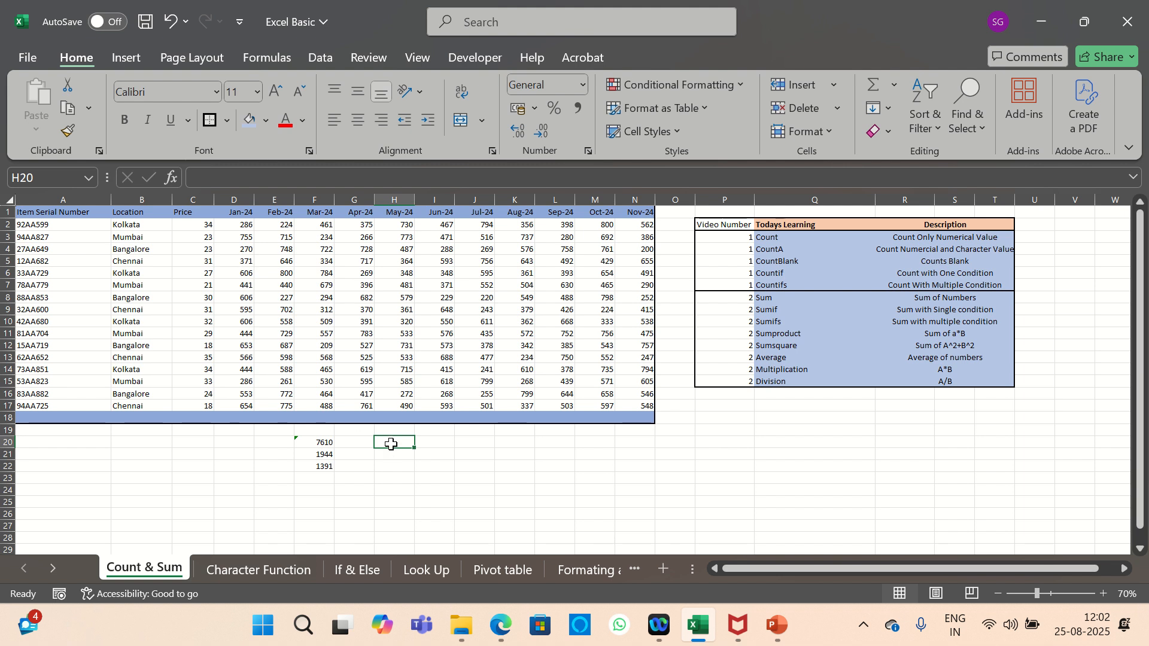
{"action": "type", "text": "="}
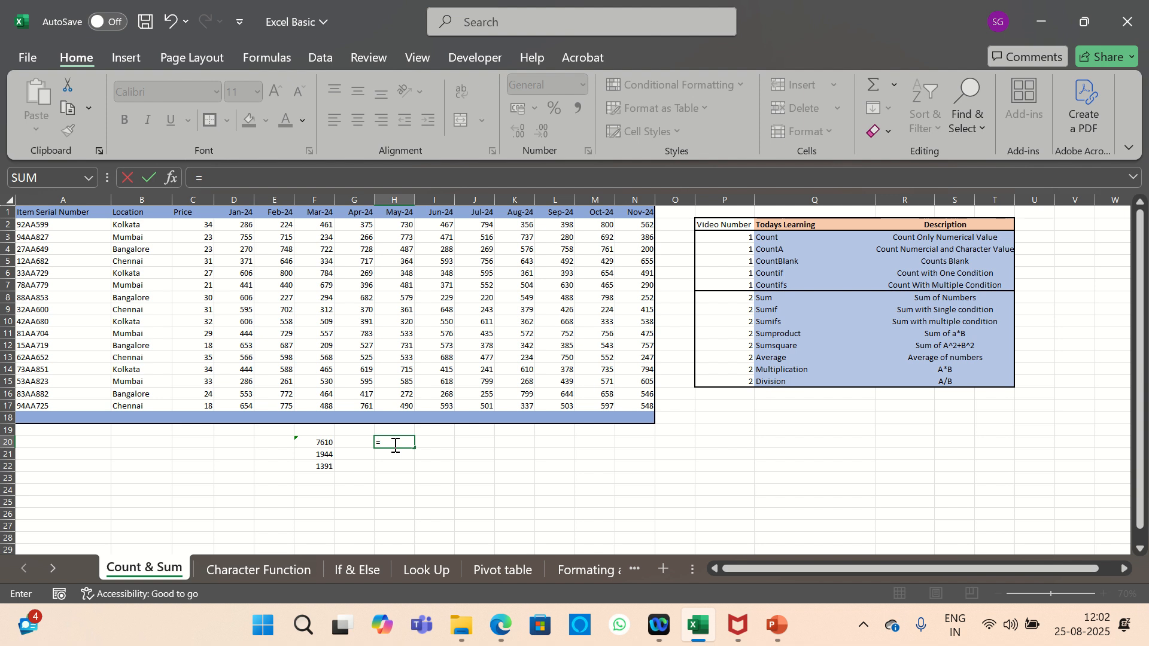
{"action": "type", "text": "sum"}
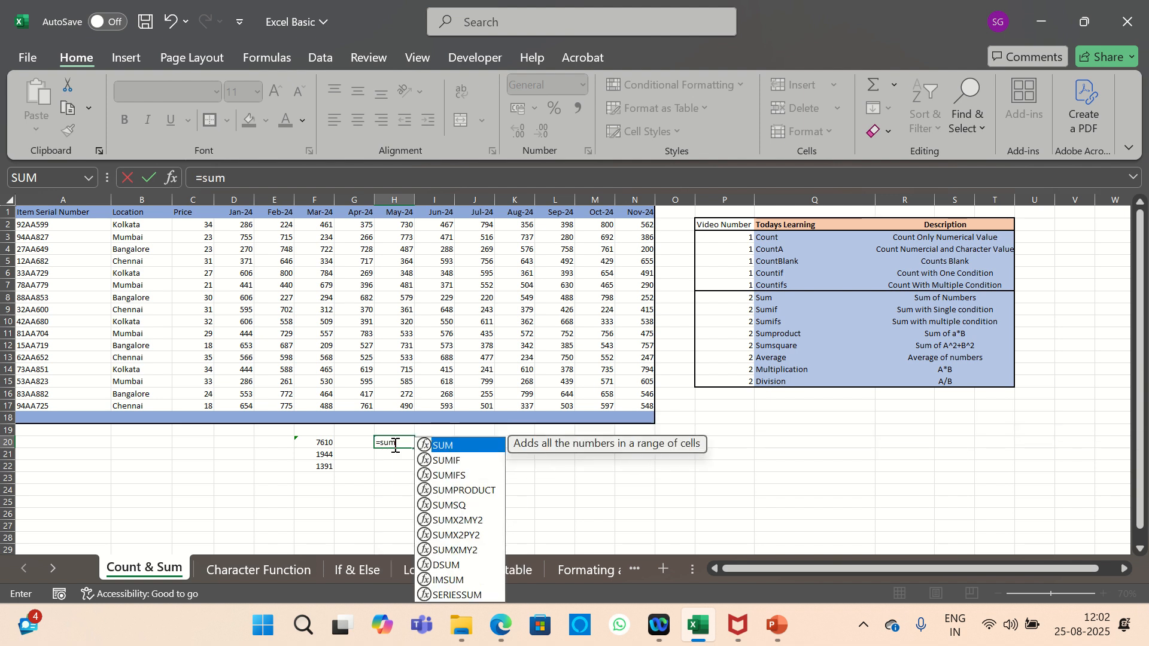
{"action": "key", "text": "Down"}
{"action": "key", "text": "Tab"}
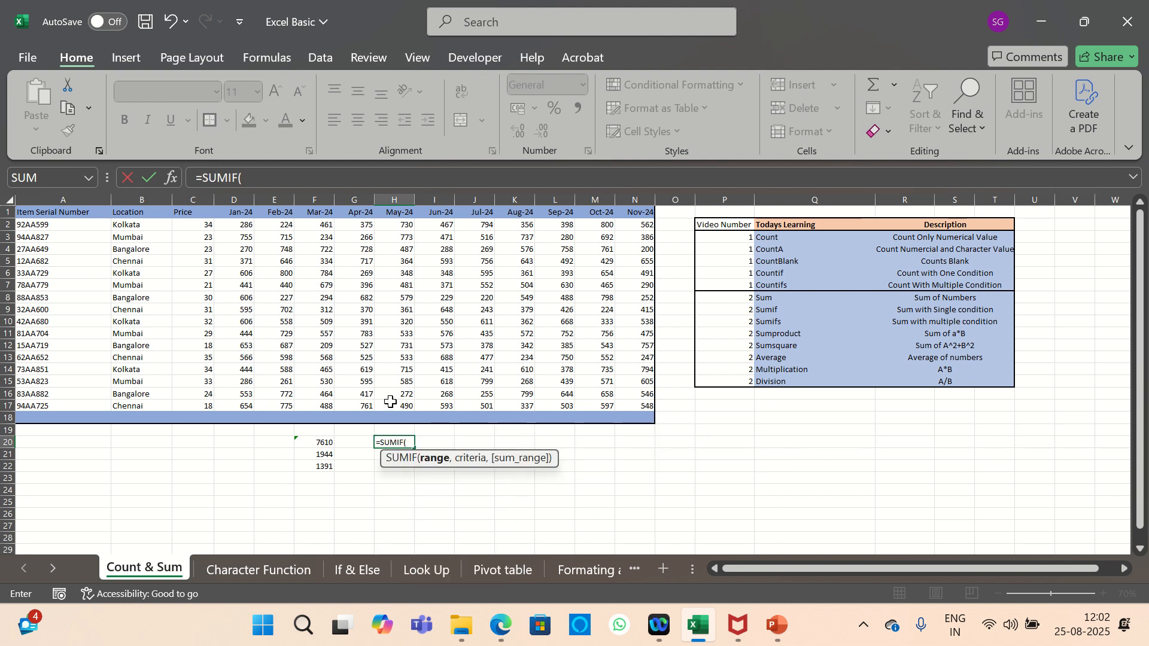
{"action": "left_click_drag", "start_coordinate": [247, 227], "coordinate": [240, 408]}
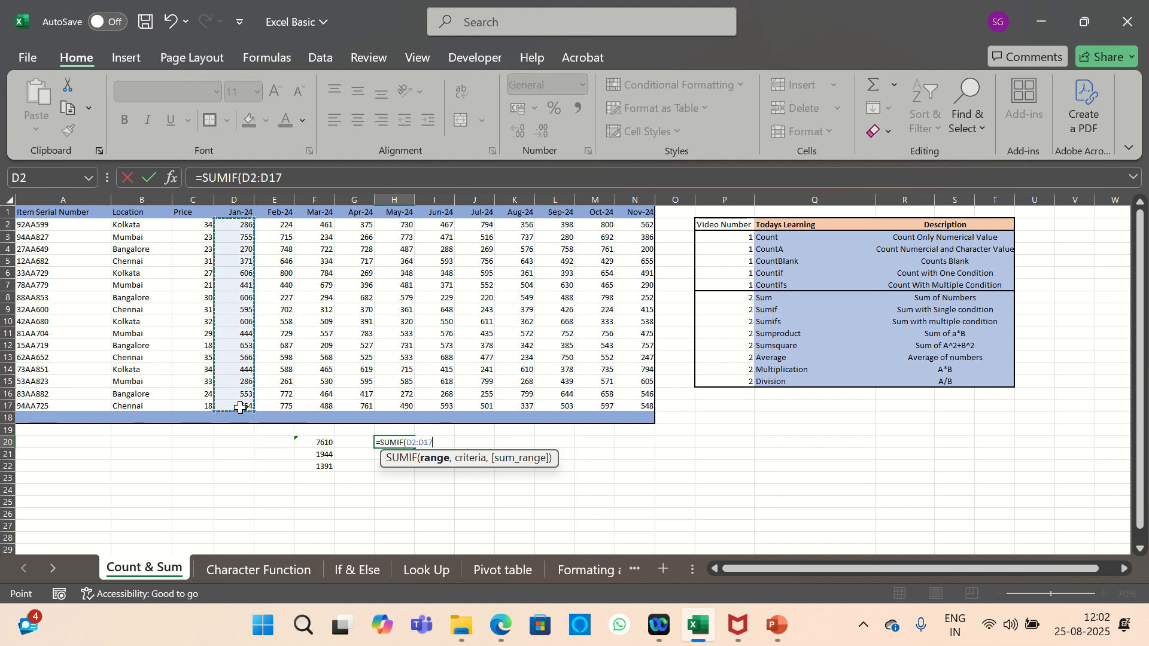
{"action": "type", "text": ","}
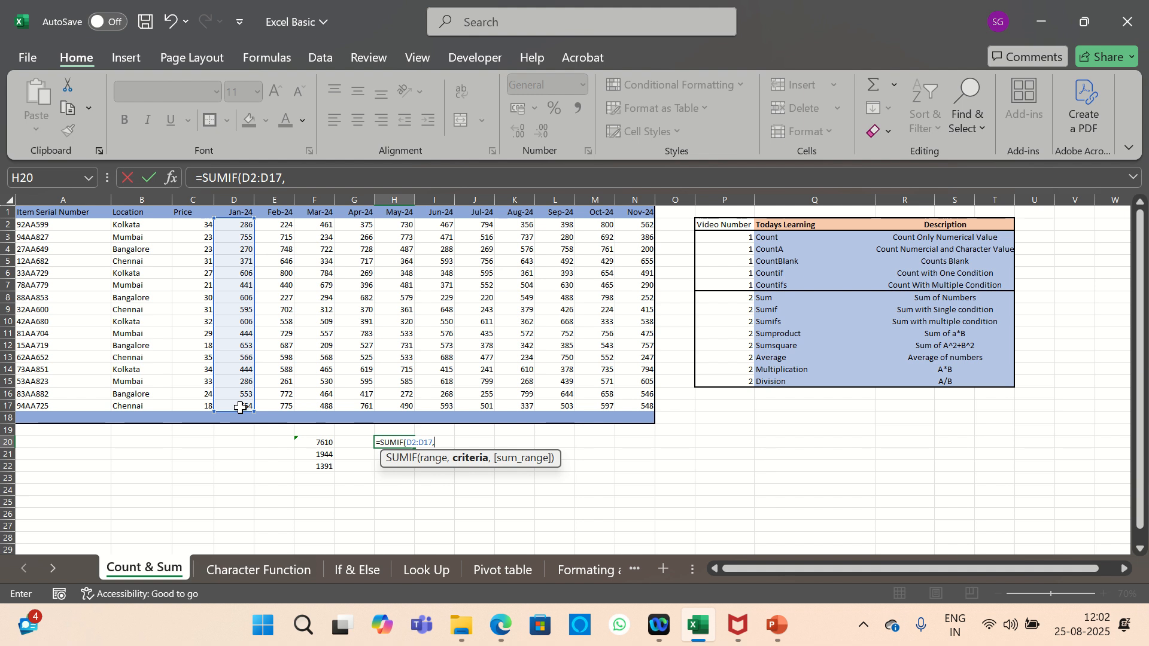
{"action": "type", "text": "606,"}
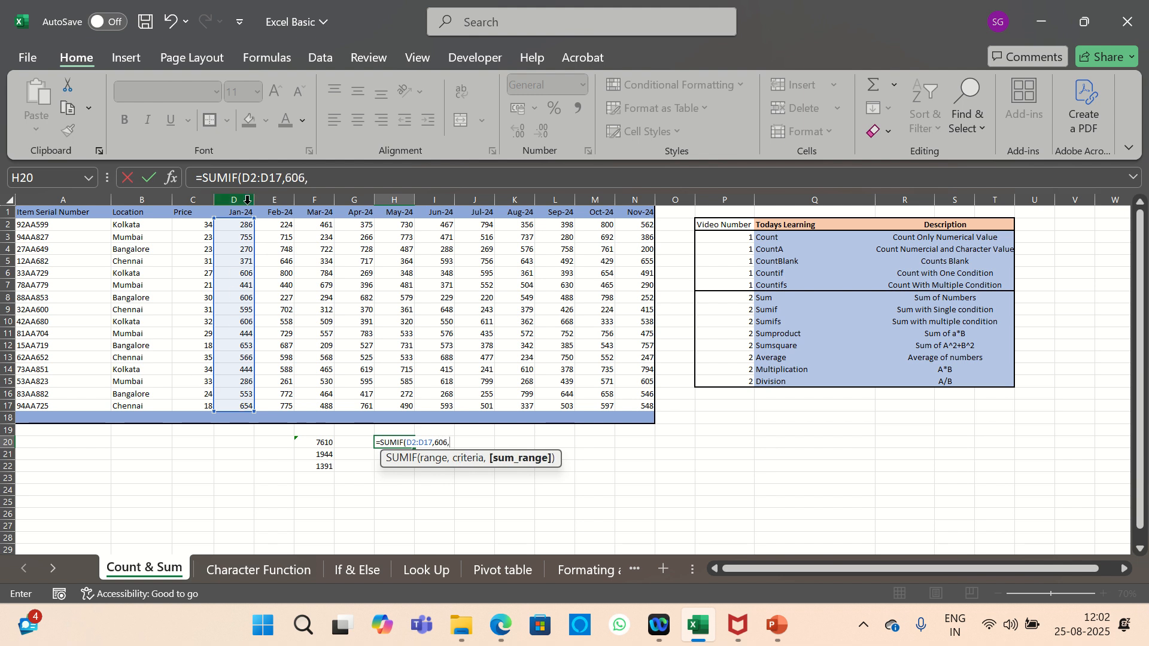
{"action": "left_click_drag", "start_coordinate": [243, 225], "coordinate": [243, 412]}
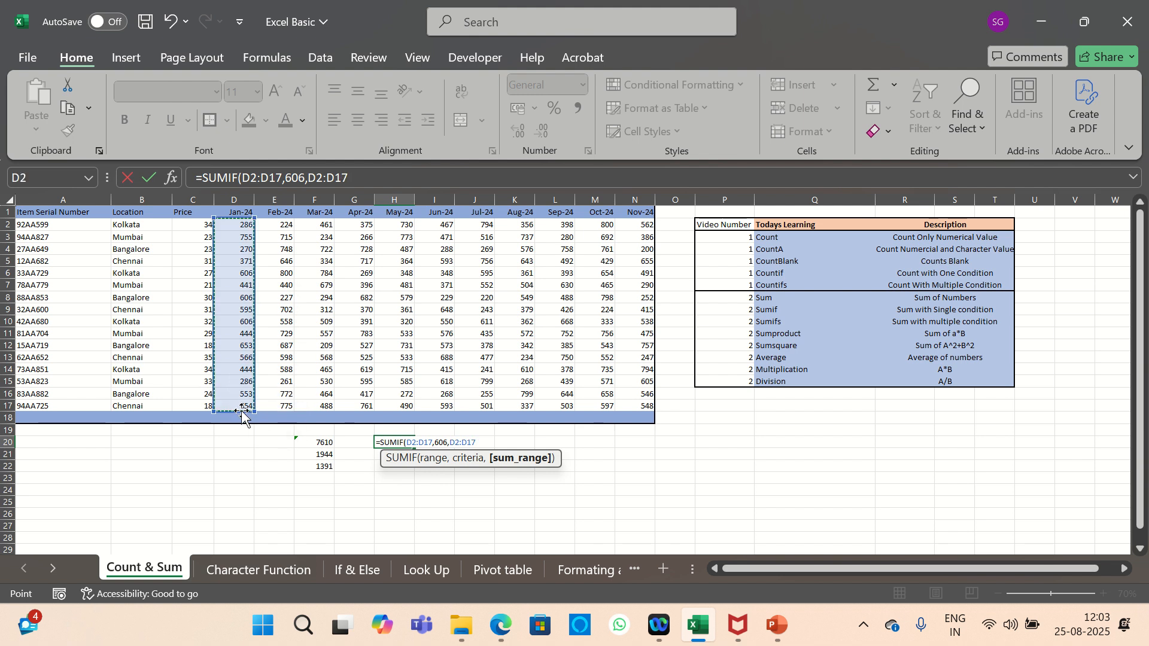
{"action": "type", "text": ")"}
{"action": "key", "text": "Return"}
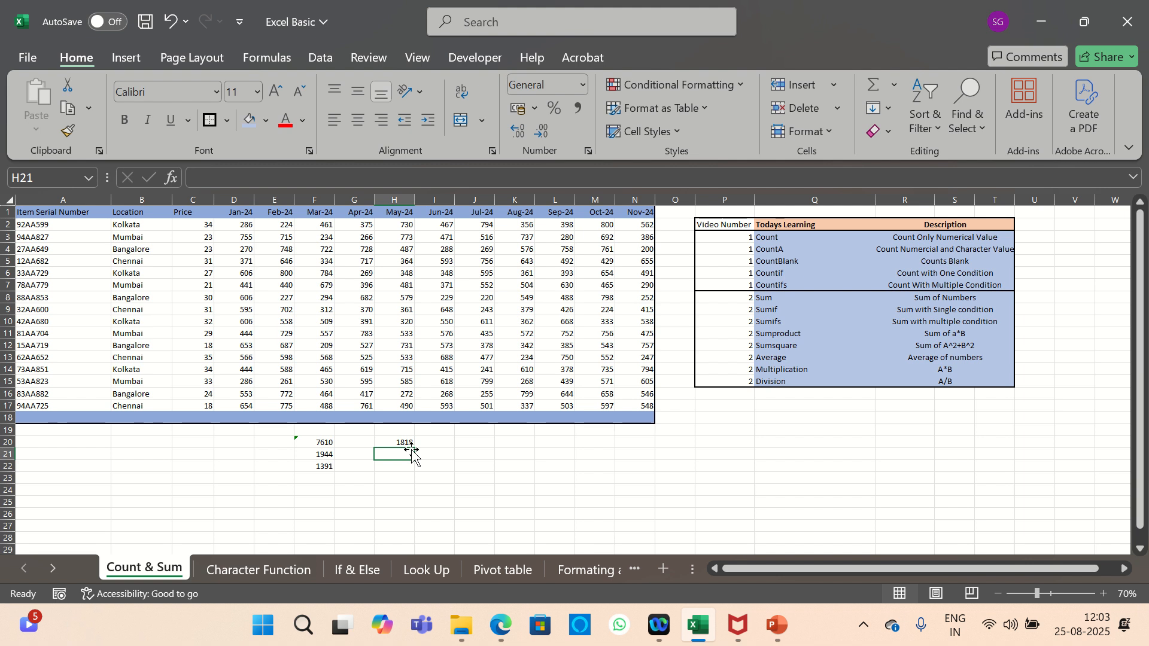
Sum the Jan-24 values for the Kolkata location in cell H21 with =SUMIF(B2:B17,"Kolkata",D2:D17).
{"action": "type", "text": "=sum"}
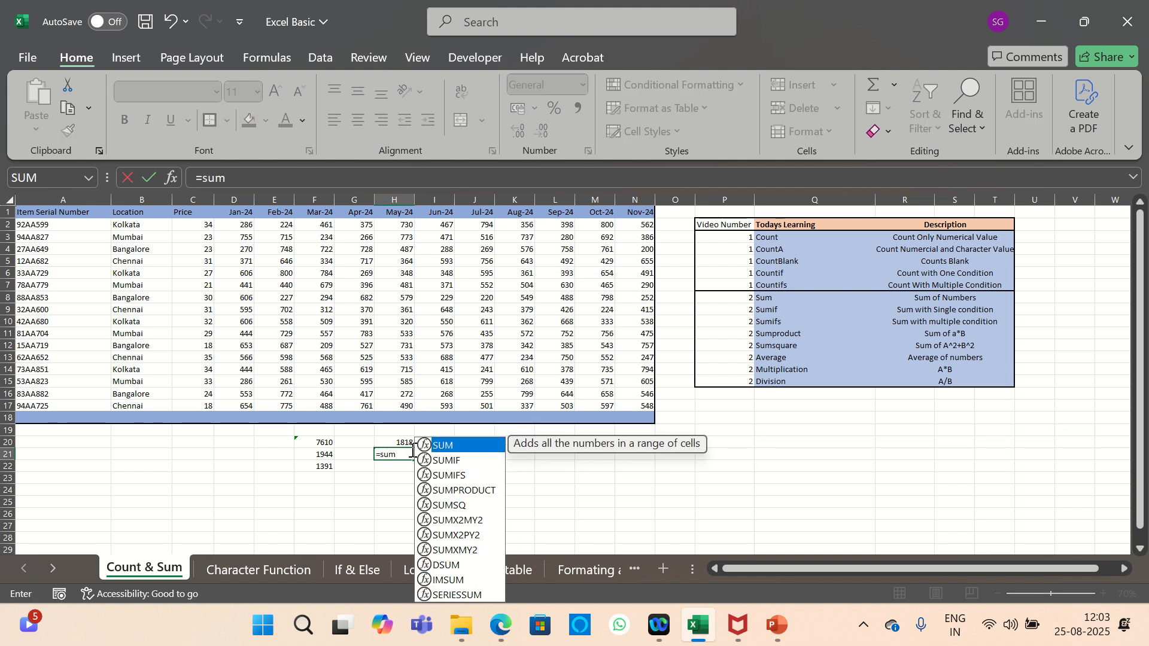
{"action": "key", "text": "Down"}
{"action": "key", "text": "Tab"}
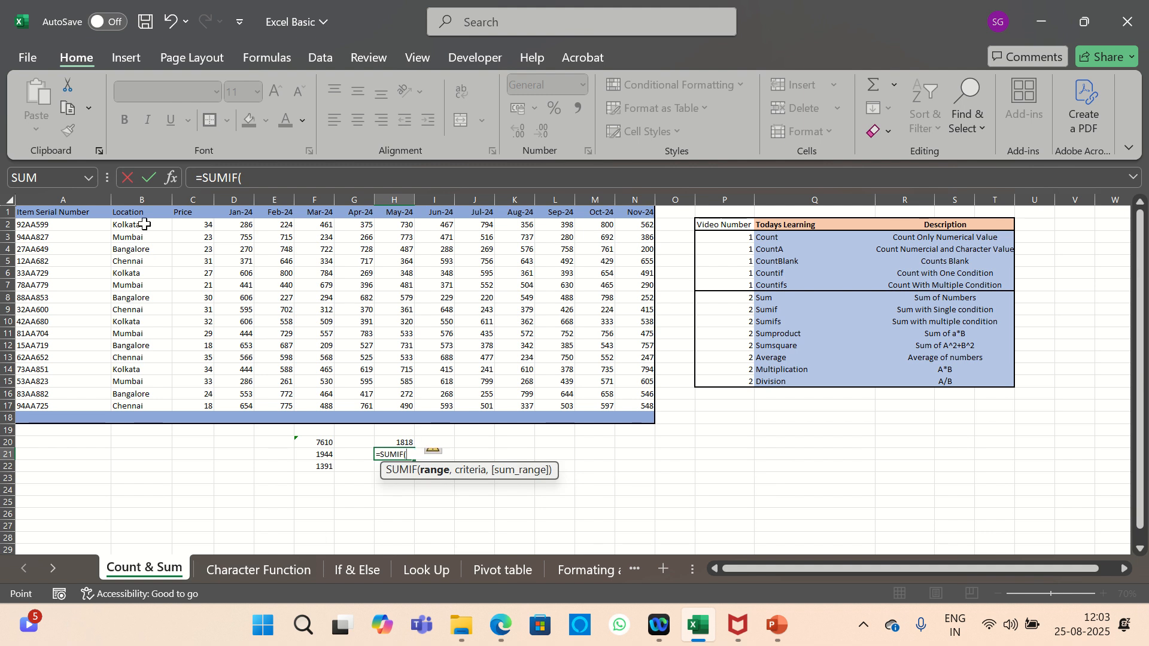
{"action": "left_click_drag", "start_coordinate": [142, 225], "coordinate": [140, 402]}
{"action": "type", "text": ","}
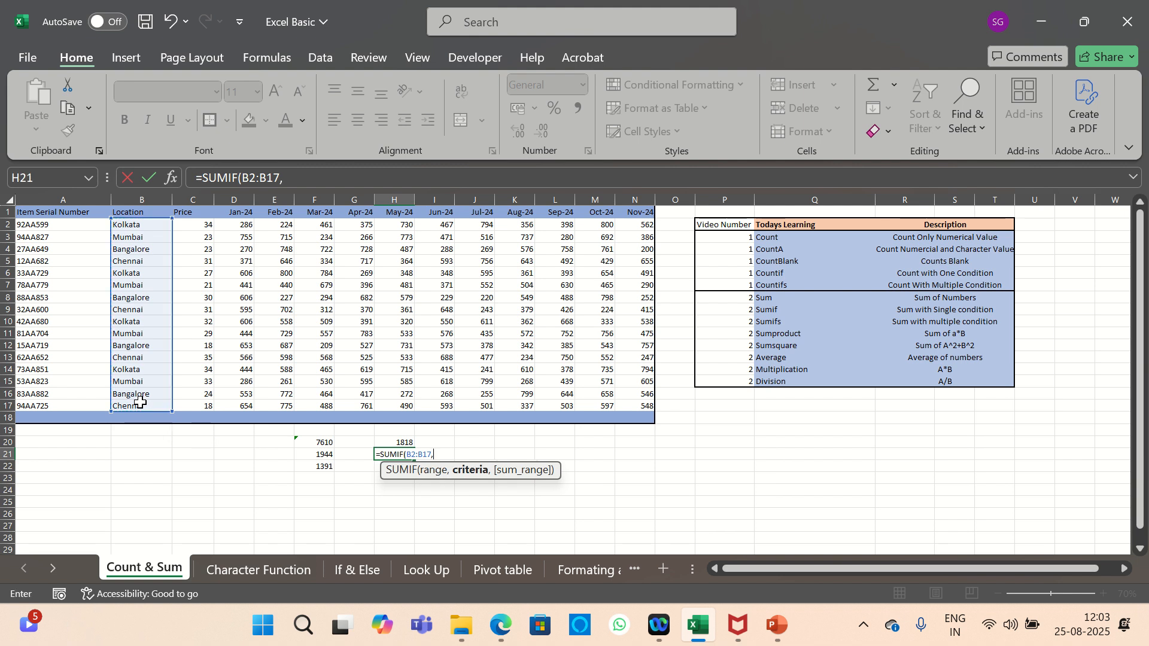
{"action": "type", "text": "\"Kolkata"}
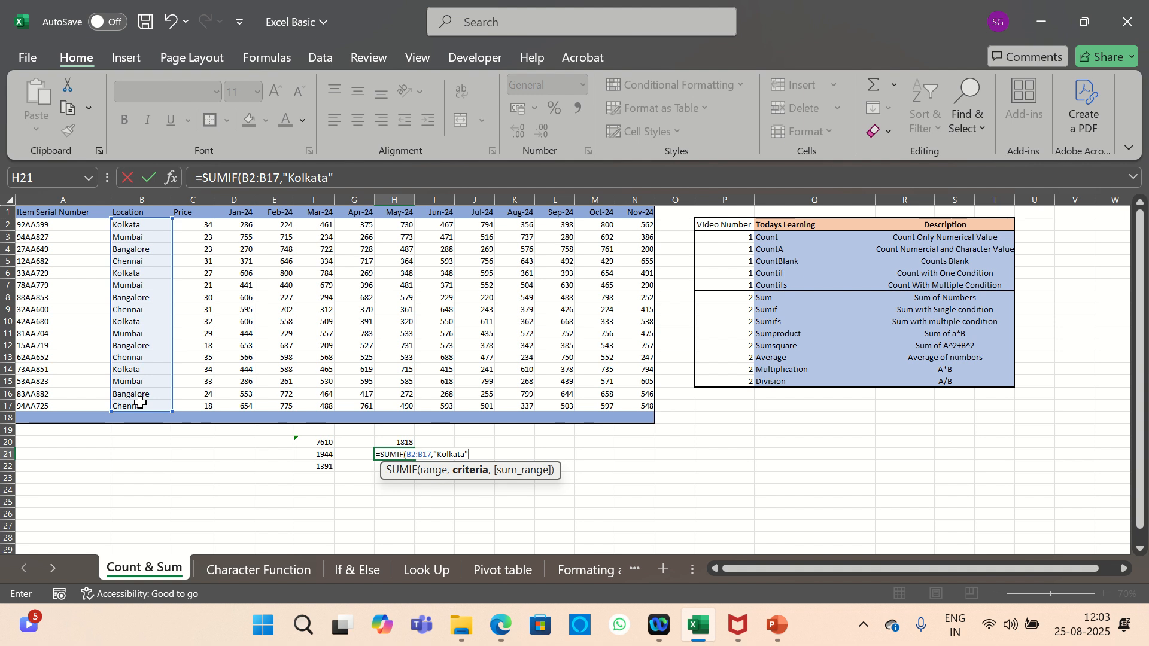
{"action": "type", "text": "\","}
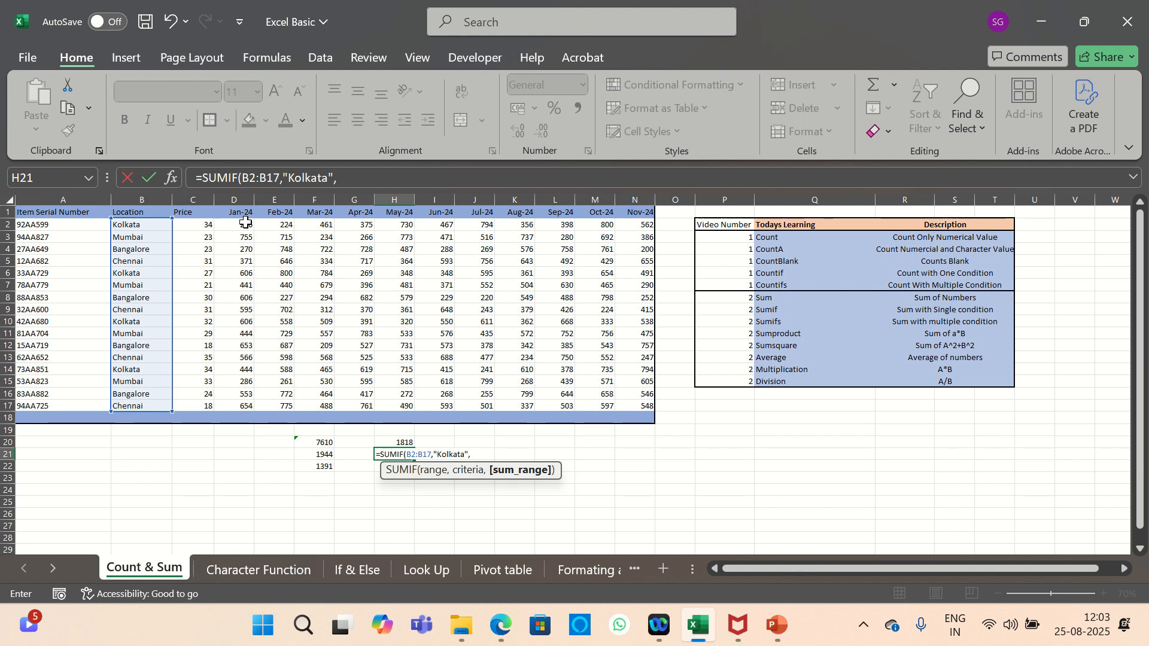
{"action": "left_click_drag", "start_coordinate": [249, 228], "coordinate": [249, 404]}
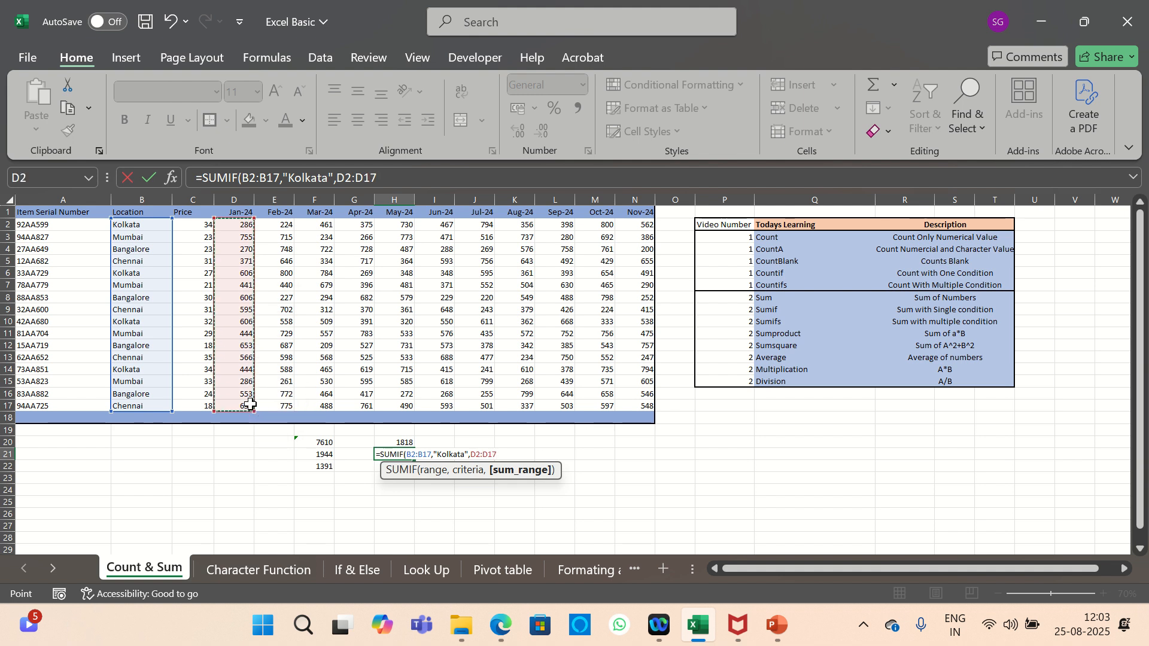
{"action": "type", "text": ")"}
{"action": "key", "text": "Return"}
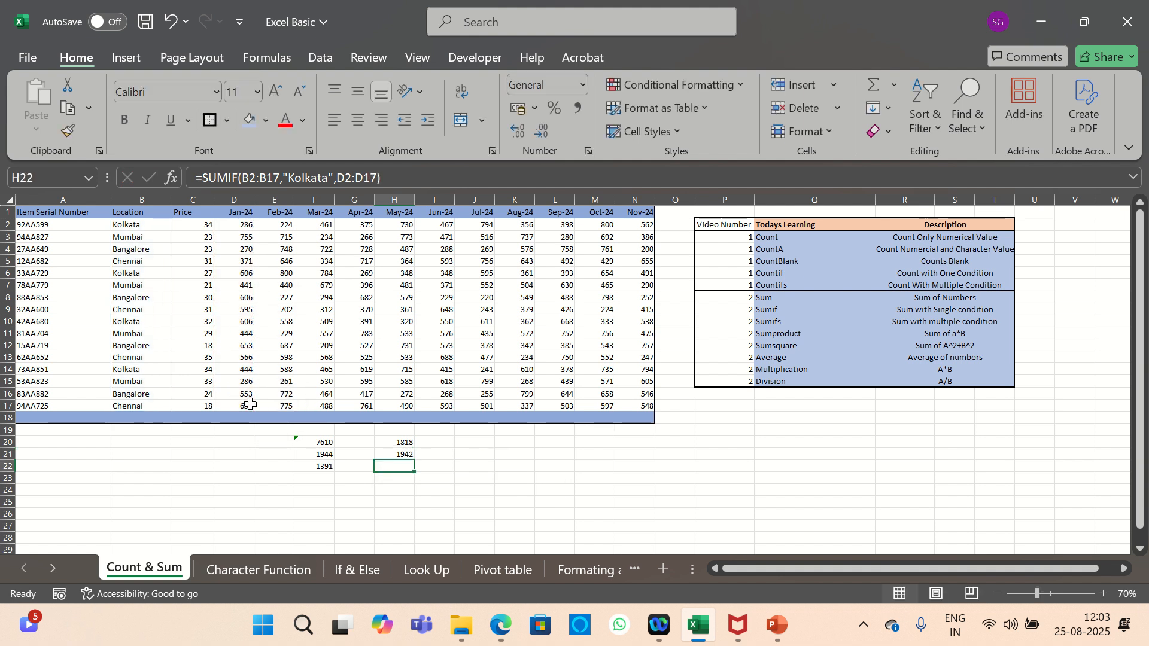
Sum the Jan-24 values for Kolkata items priced at 31 in cell I21 with =SUMIFS(D2:D17,B2:B17,"Kolkata",C2:C17,31).
{"action": "left_click", "coordinate": [405, 451]}
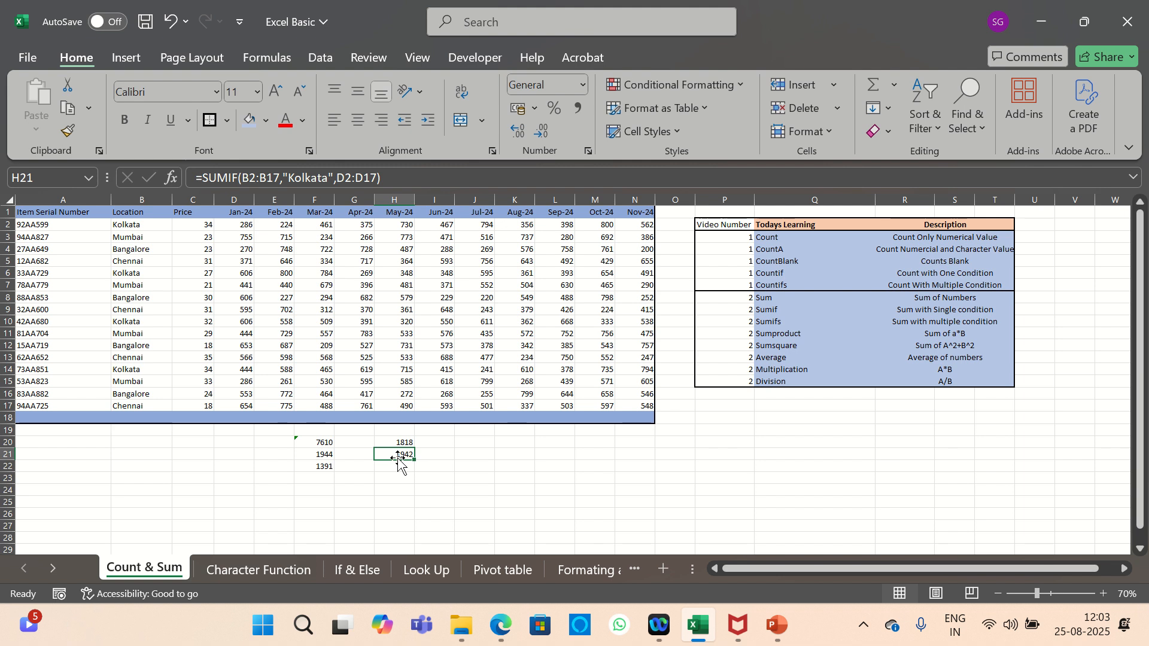
{"action": "left_click", "coordinate": [436, 459]}
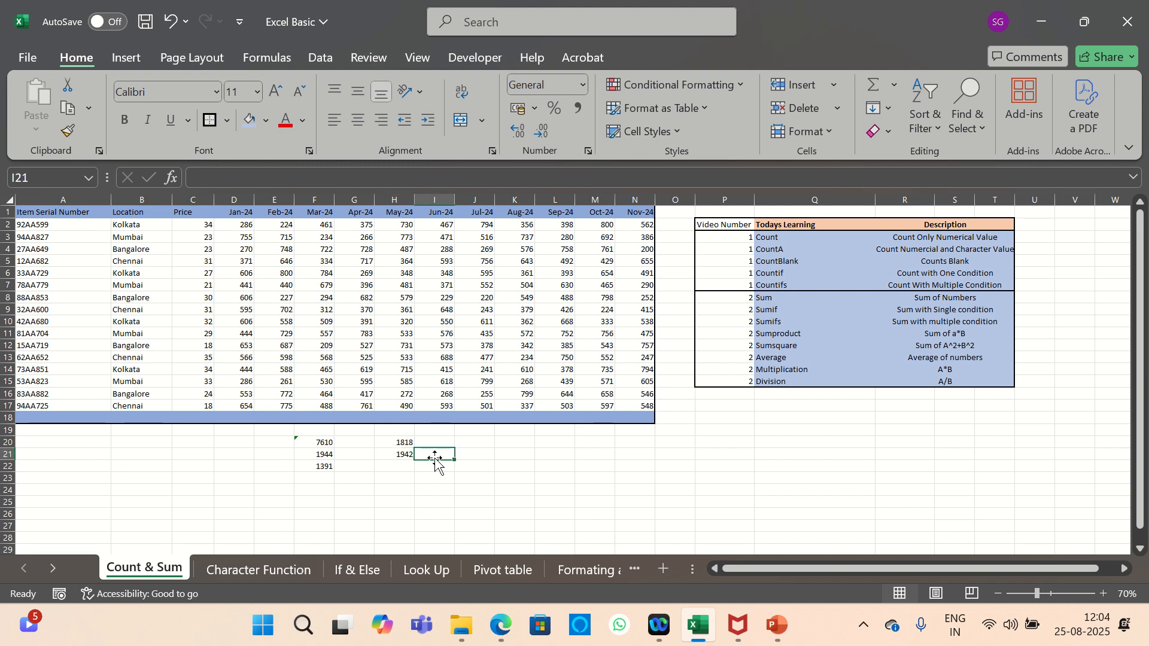
{"action": "type", "text": "=sum"}
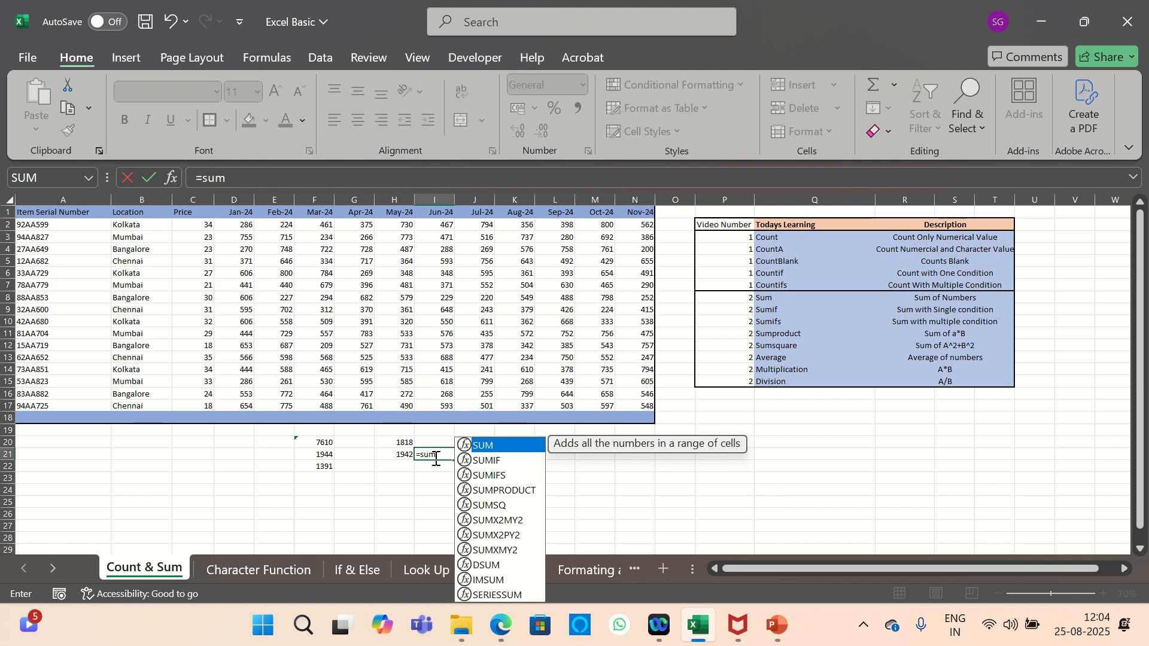
{"action": "key", "text": "Down"}
{"action": "key", "text": "Down"}
{"action": "key", "text": "Tab"}
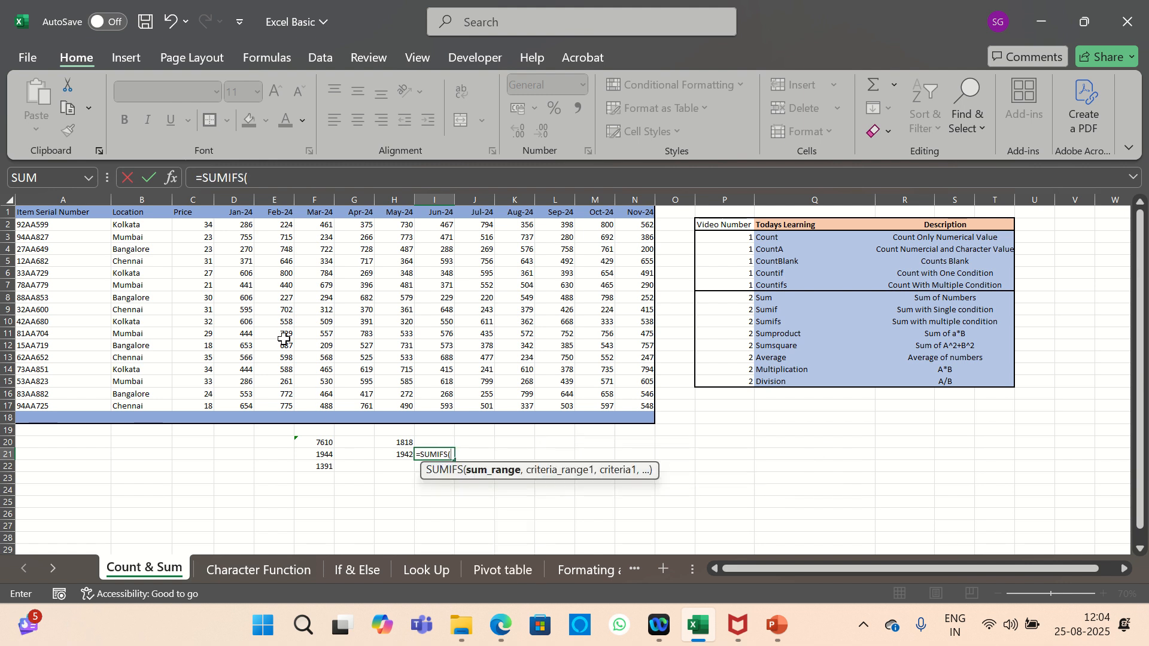
{"action": "left_click_drag", "start_coordinate": [242, 220], "coordinate": [239, 413]}
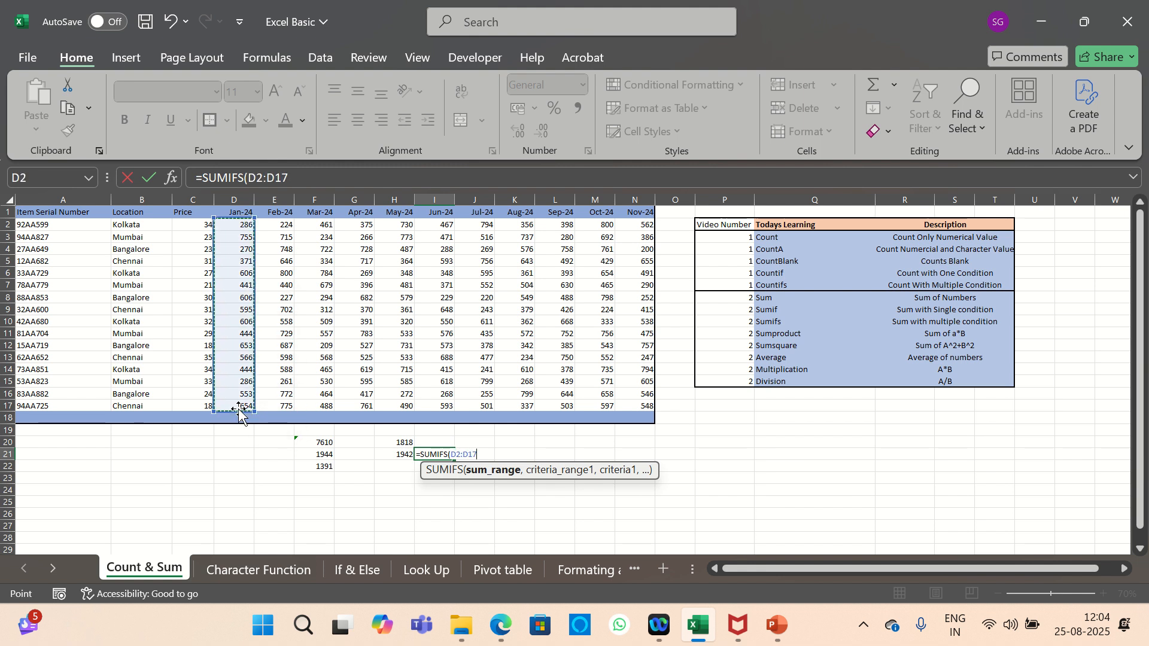
{"action": "type", "text": ","}
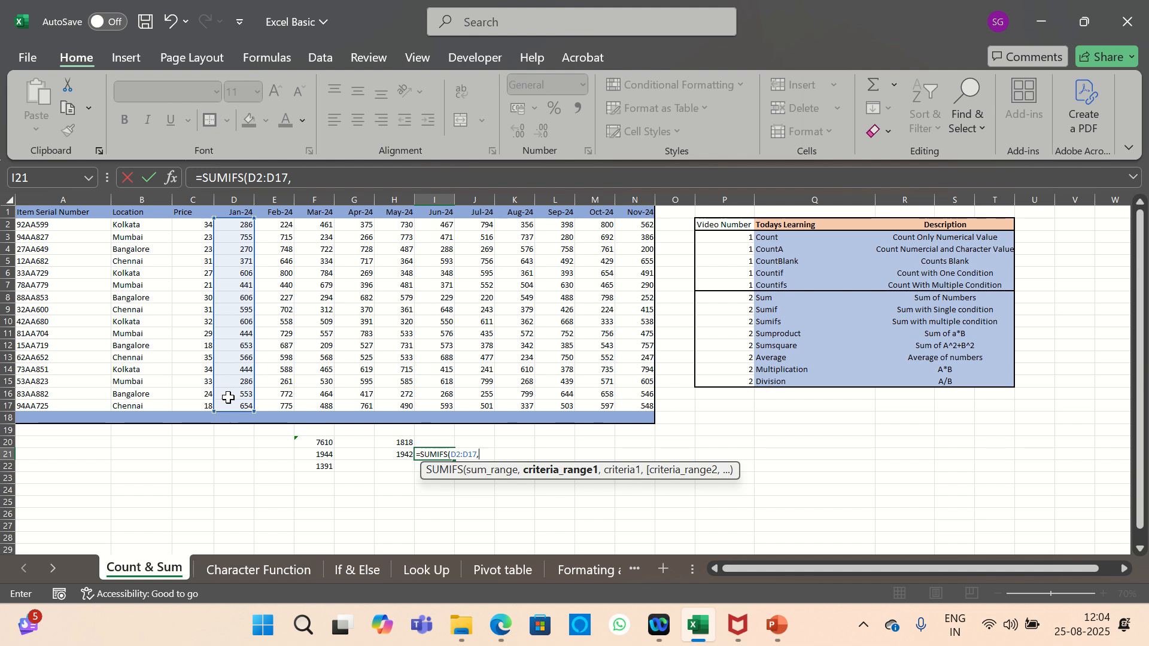
{"action": "left_click_drag", "start_coordinate": [131, 228], "coordinate": [135, 404]}
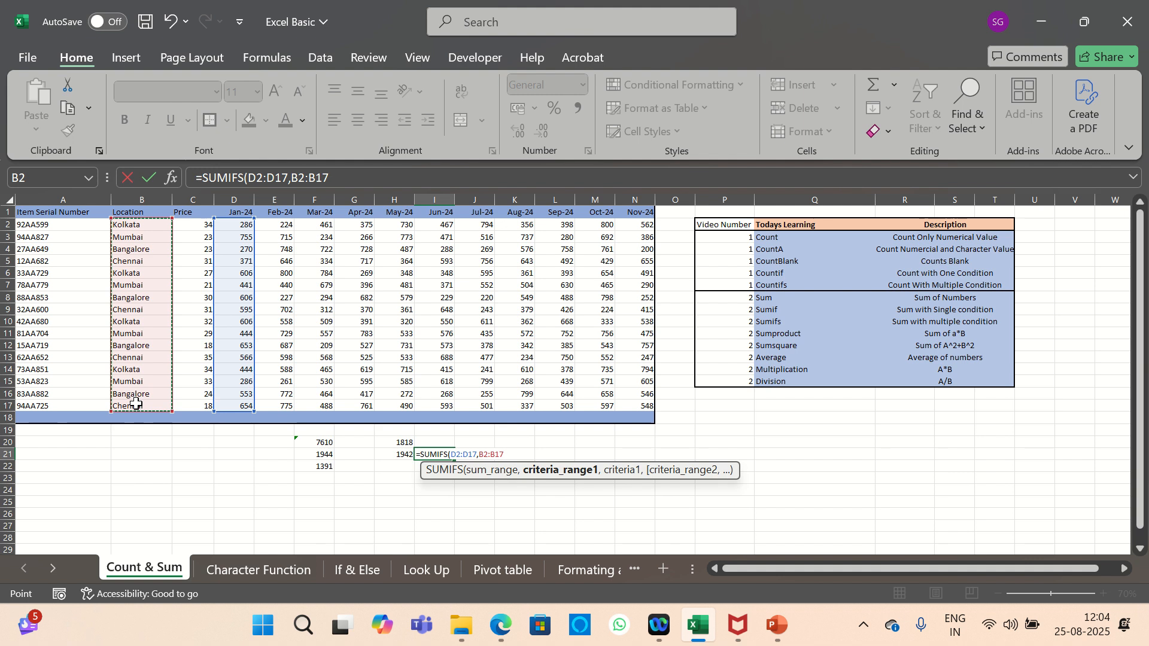
{"action": "type", "text": ",\""}
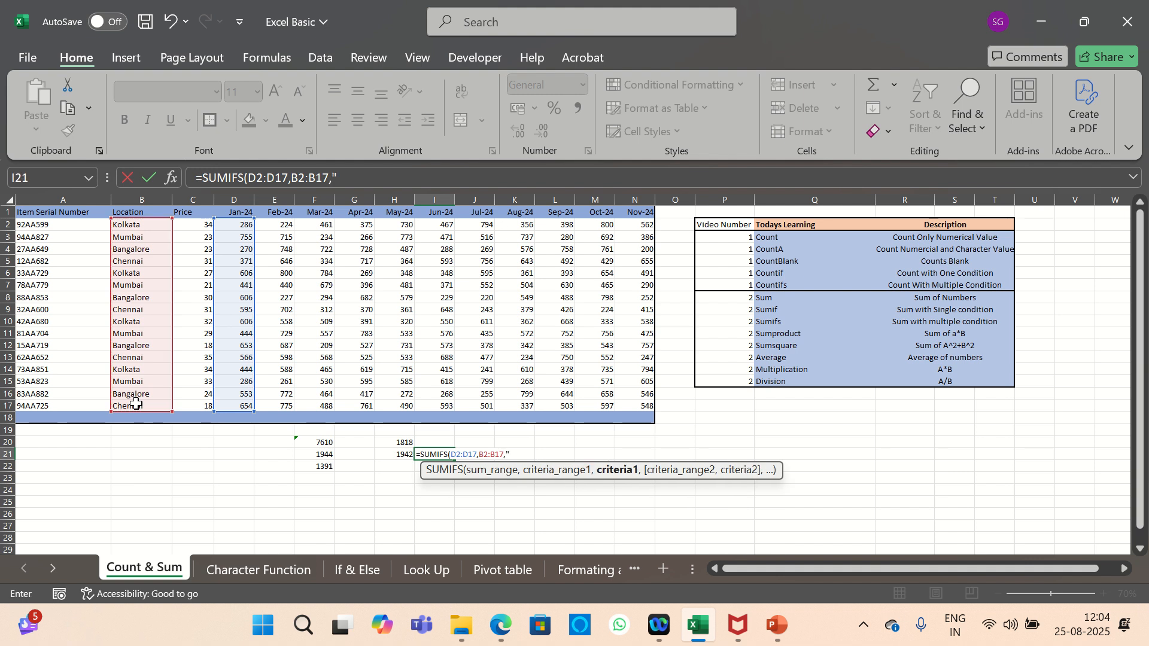
{"action": "type", "text": "Kolkata"}
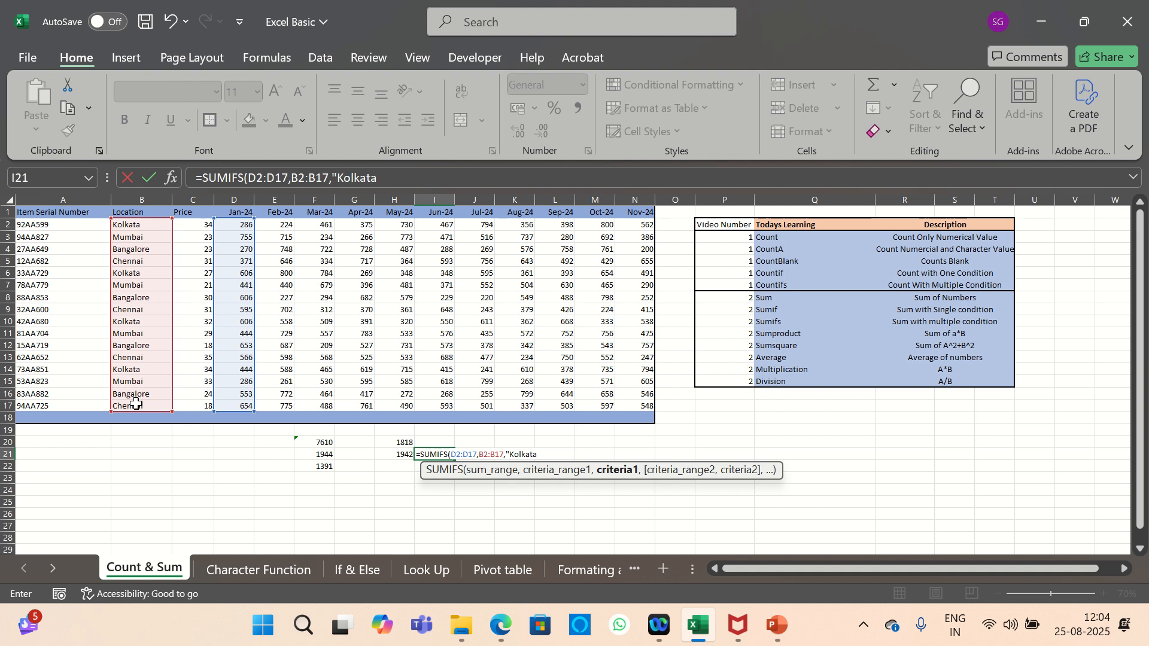
{"action": "type", "text": "\","}
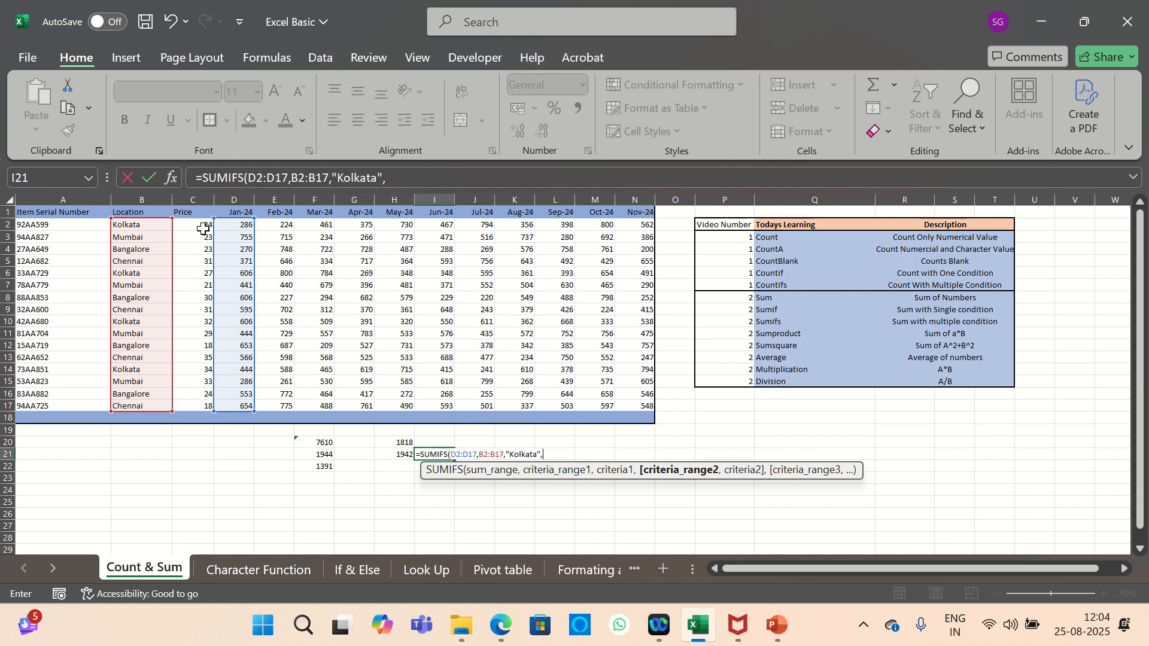
{"action": "left_click_drag", "start_coordinate": [203, 226], "coordinate": [207, 407]}
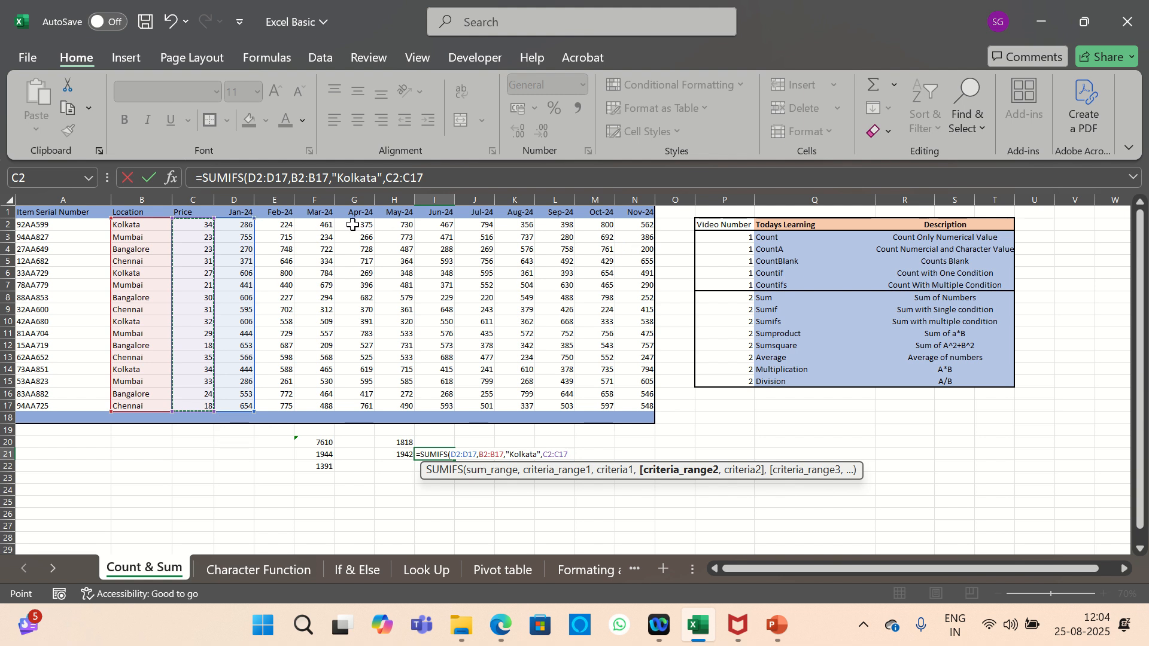
{"action": "type", "text": ",31"}
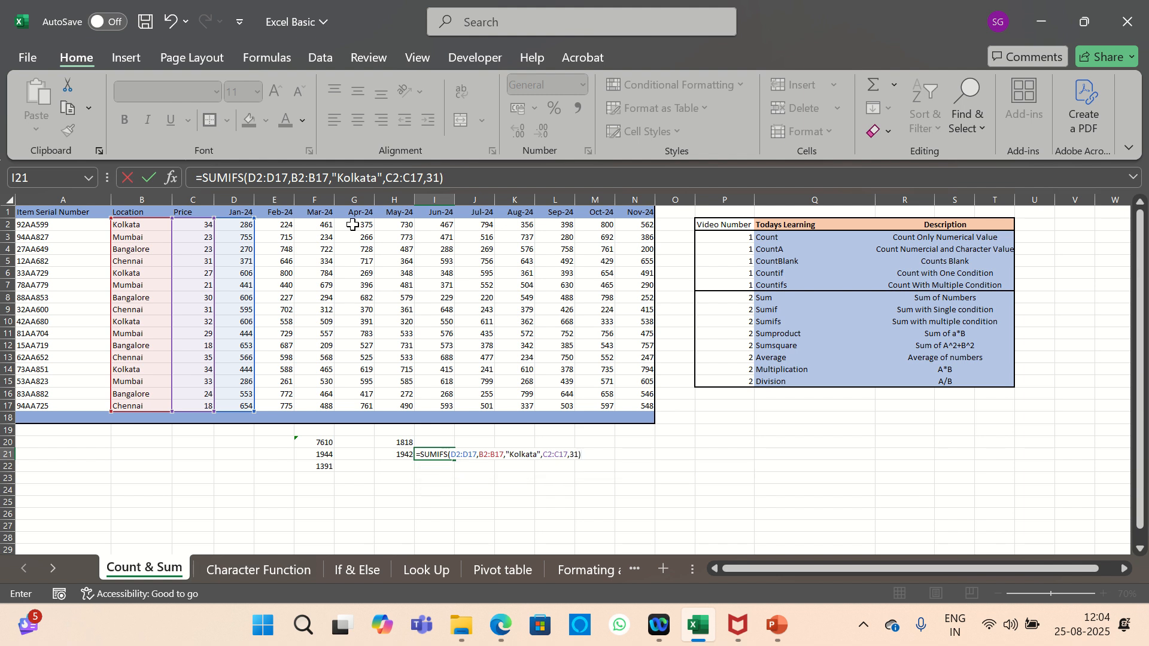
{"action": "key", "text": "Return"}
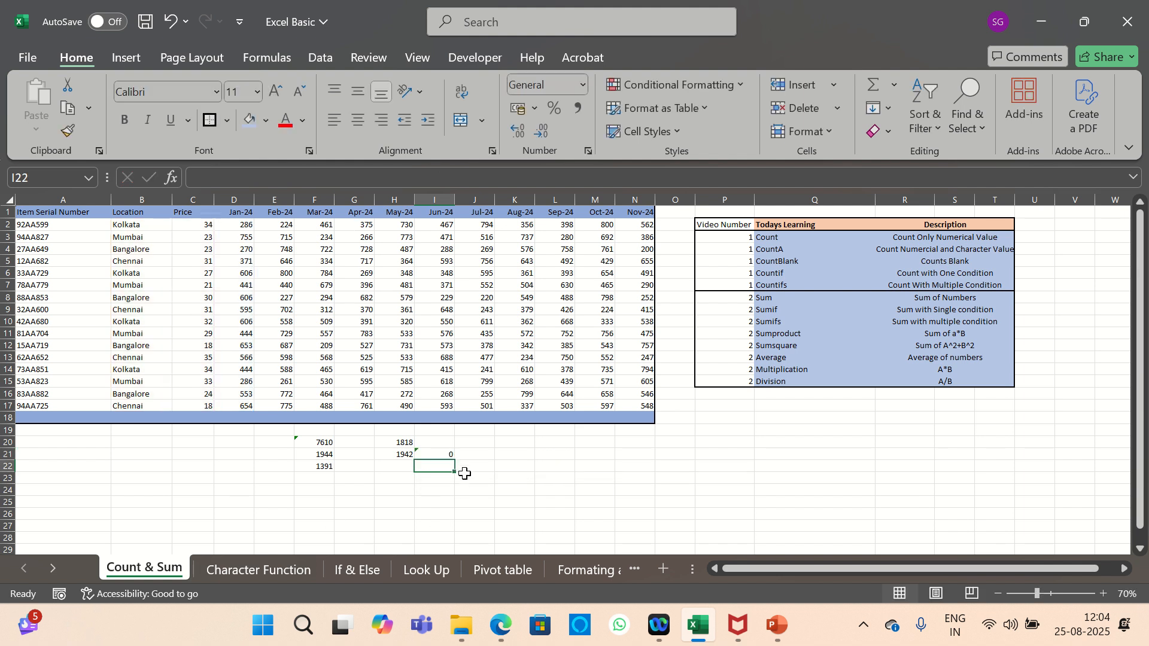
Set the first Kolkata item's price in cell C2 to 31 and check the SUMIFS result in I21.
{"action": "left_click", "coordinate": [450, 454]}
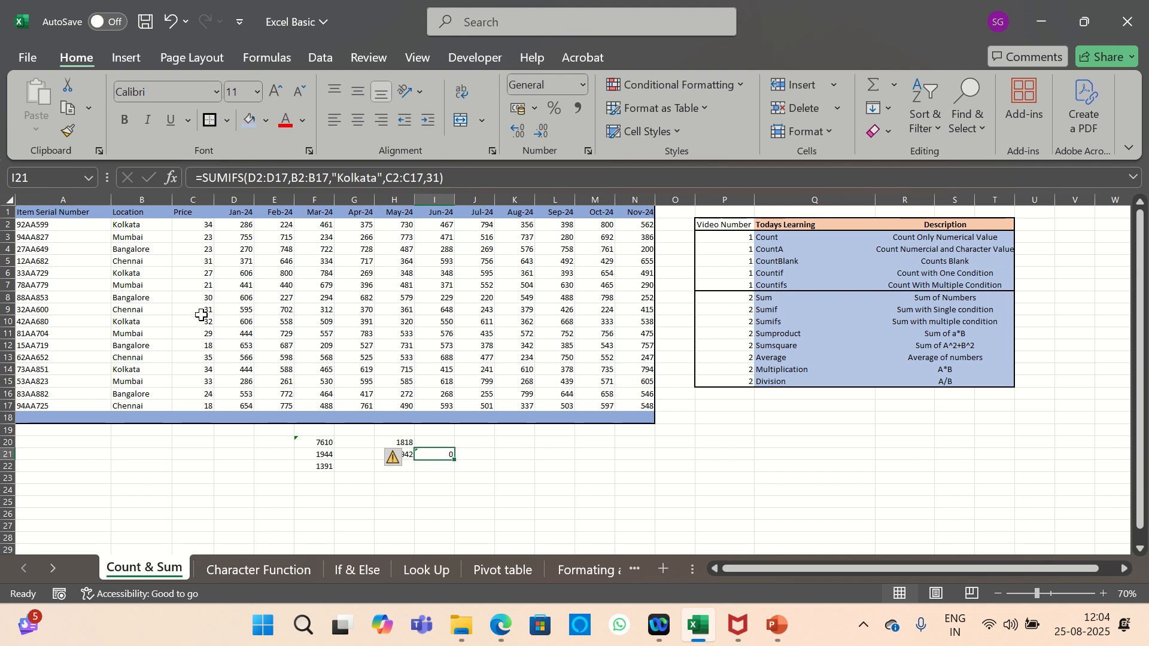
{"action": "left_click", "coordinate": [193, 227]}
{"action": "type", "text": "31"}
{"action": "key", "text": "Return"}
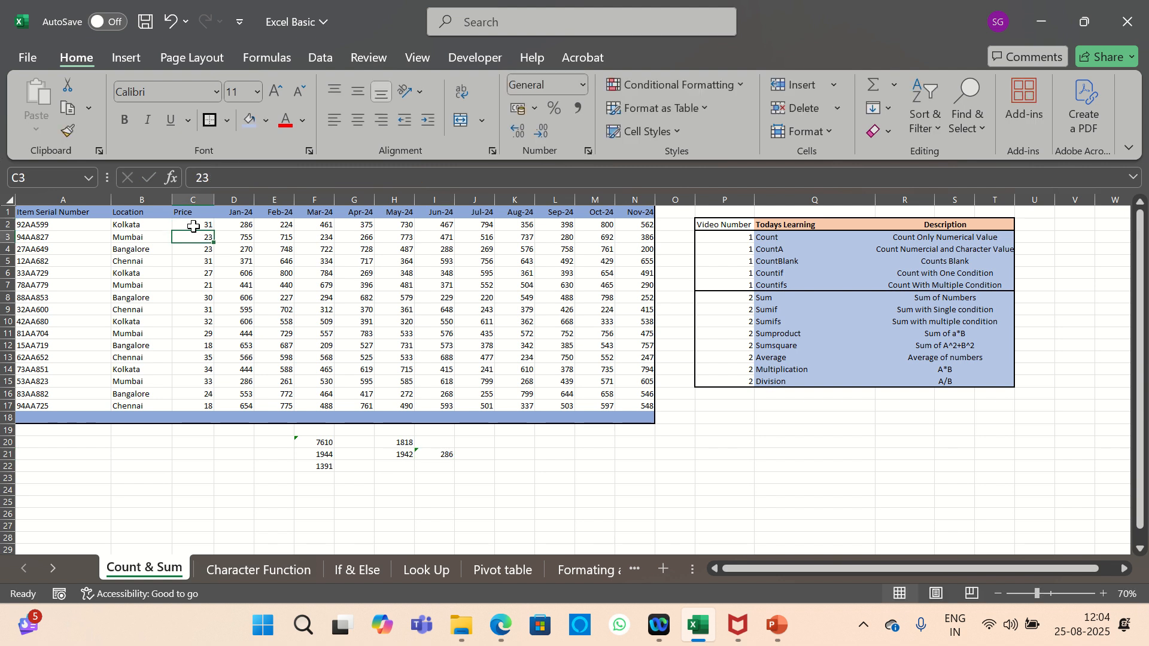
{"action": "left_click", "coordinate": [444, 457]}
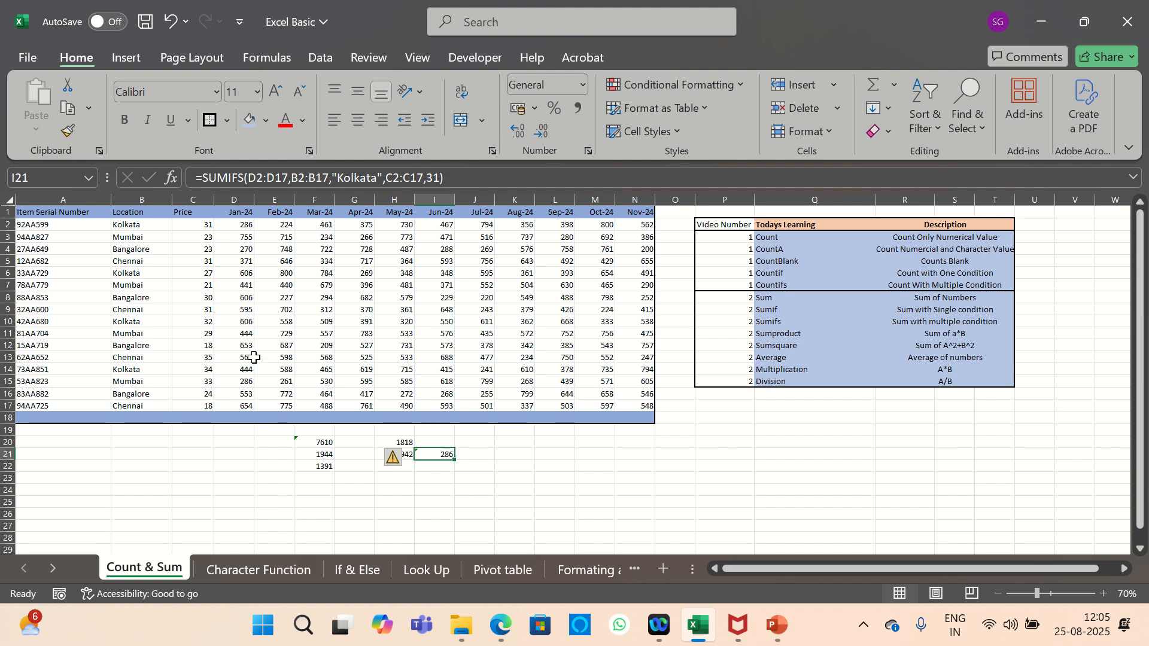
Examine the Price and Jan-24 columns and the first item's values in C2 and D2.
{"action": "left_click", "coordinate": [191, 196]}
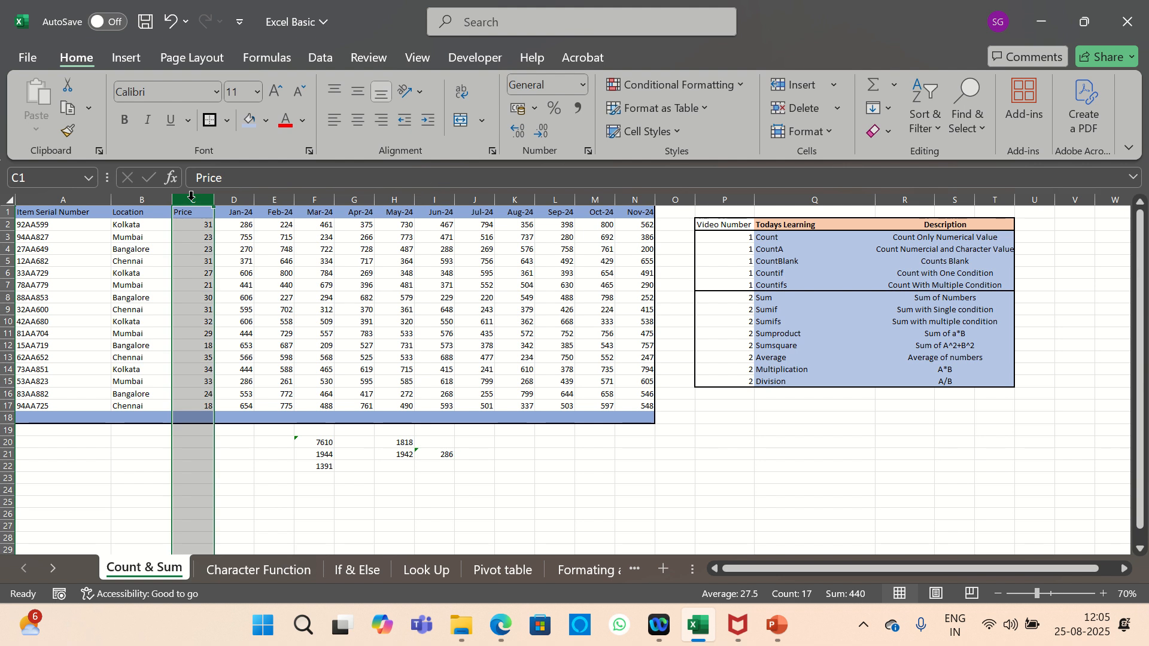
{"action": "left_click", "coordinate": [246, 201]}
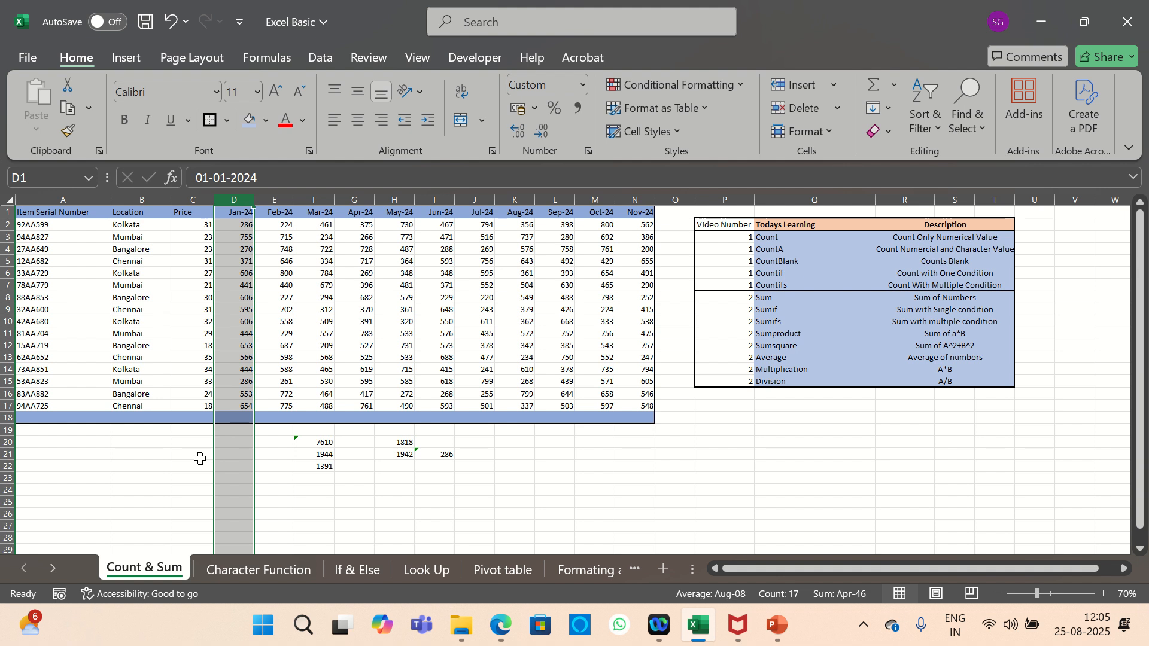
{"action": "left_click", "coordinate": [211, 229]}
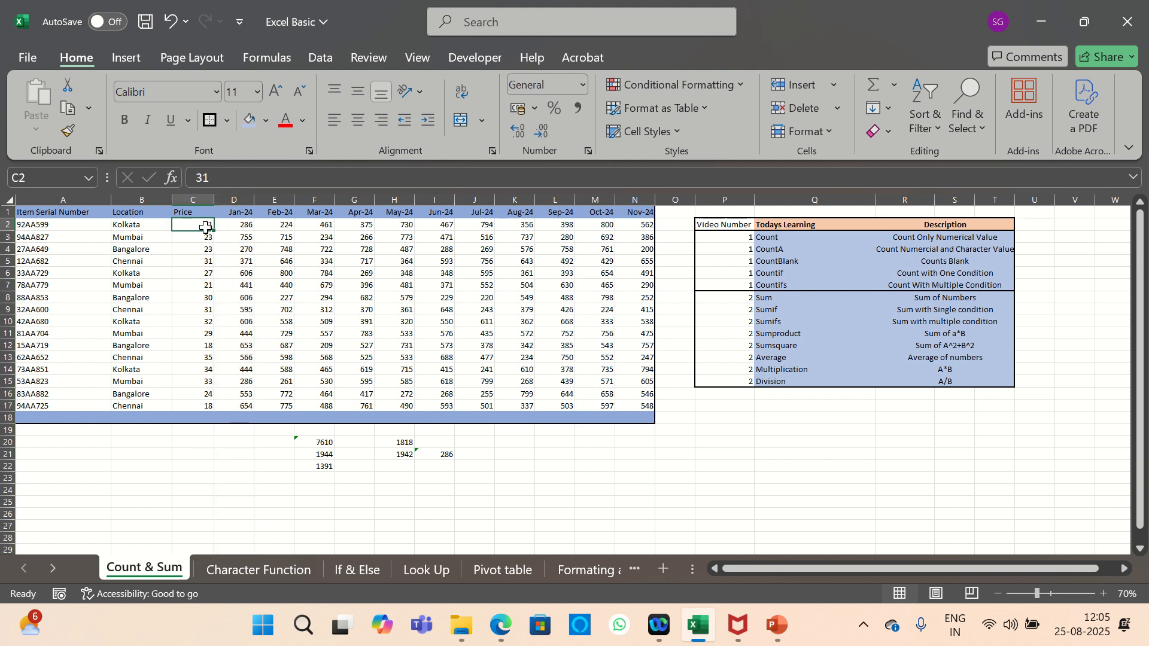
{"action": "left_click", "coordinate": [248, 226]}
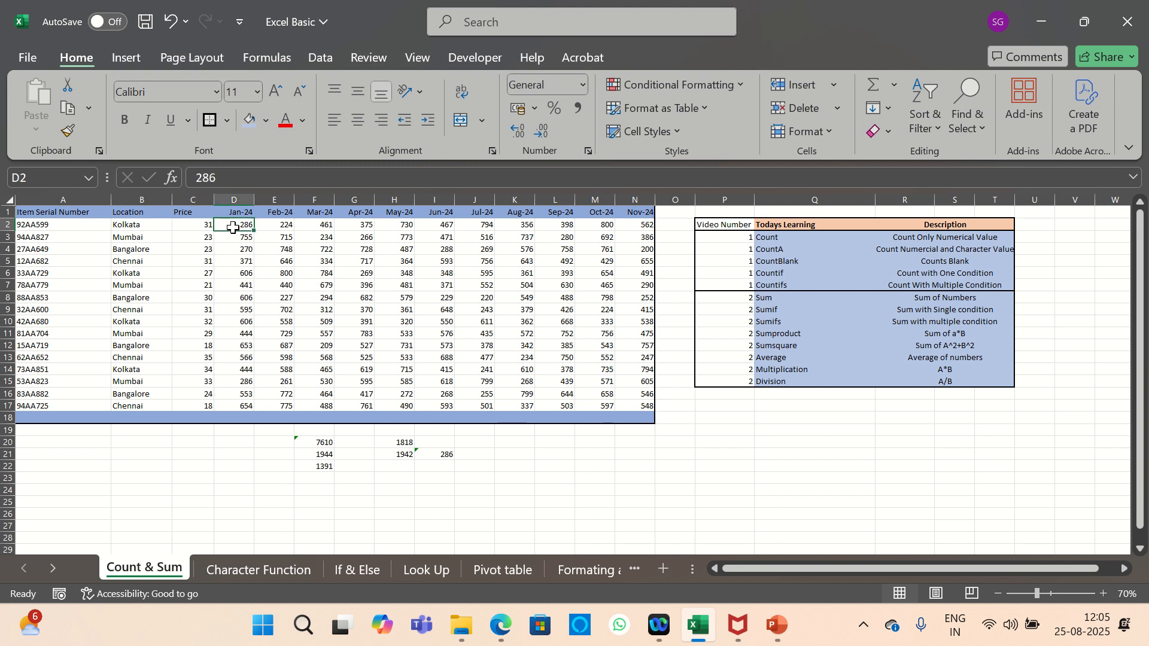
{"action": "left_click", "coordinate": [206, 226]}
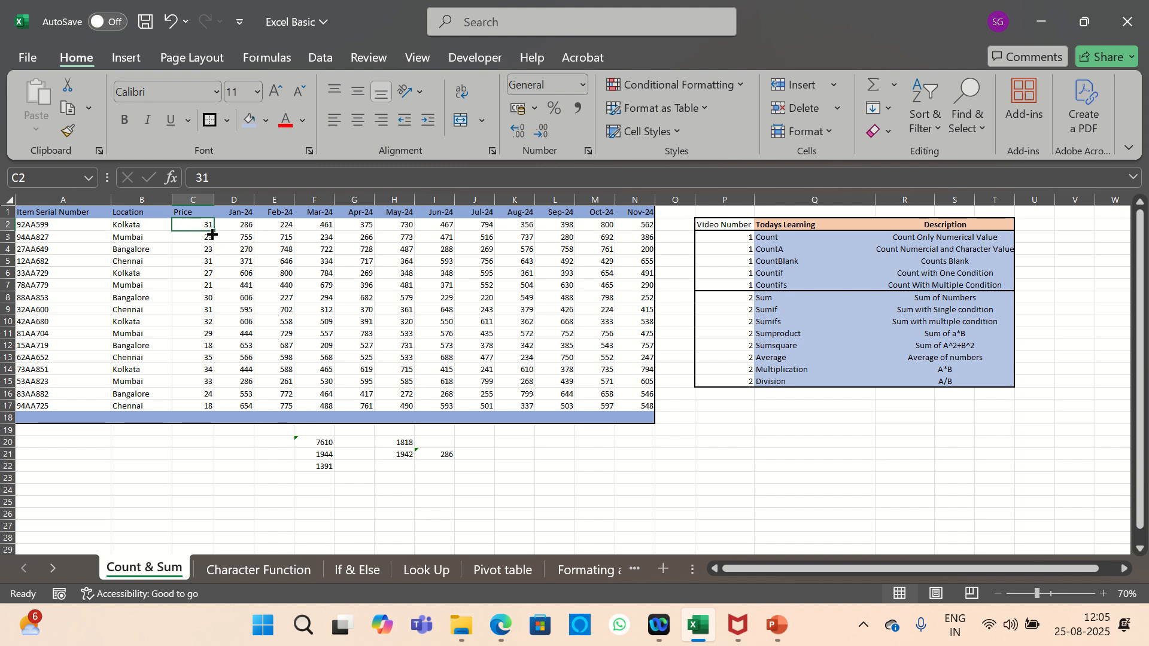
Calculate the sum of Price multiplied by Jan-24 values in cell C22 with =SUMPRODUCT(C2:C17,D2:D17).
{"action": "left_click", "coordinate": [188, 467]}
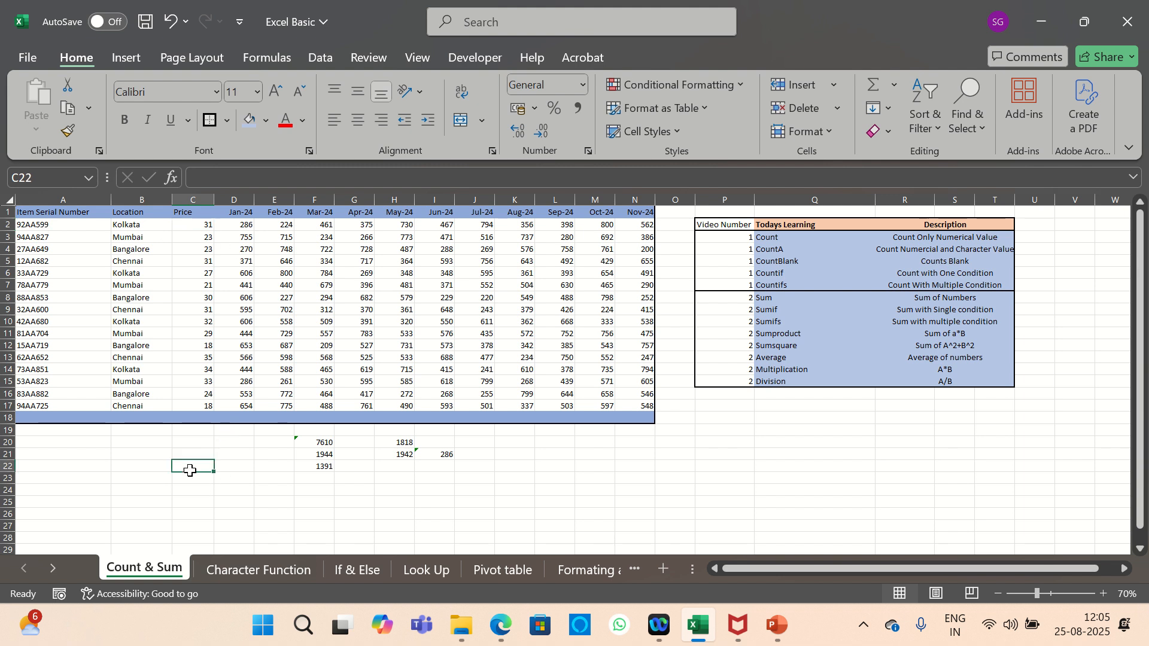
{"action": "type", "text": "="}
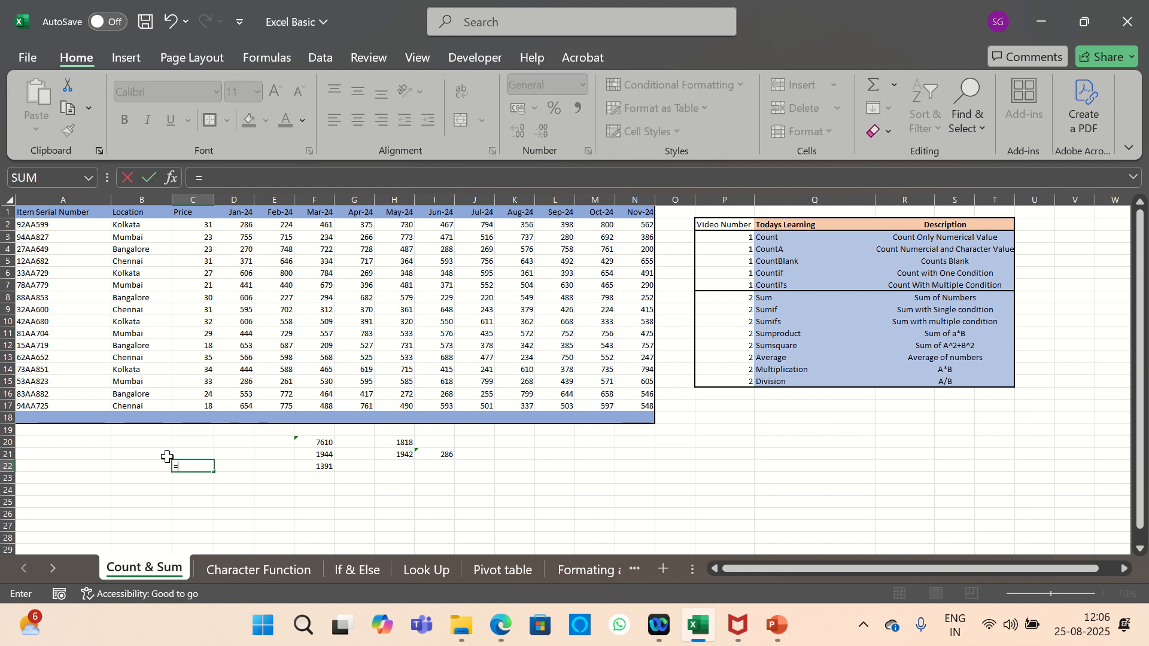
{"action": "type", "text": "su,"}
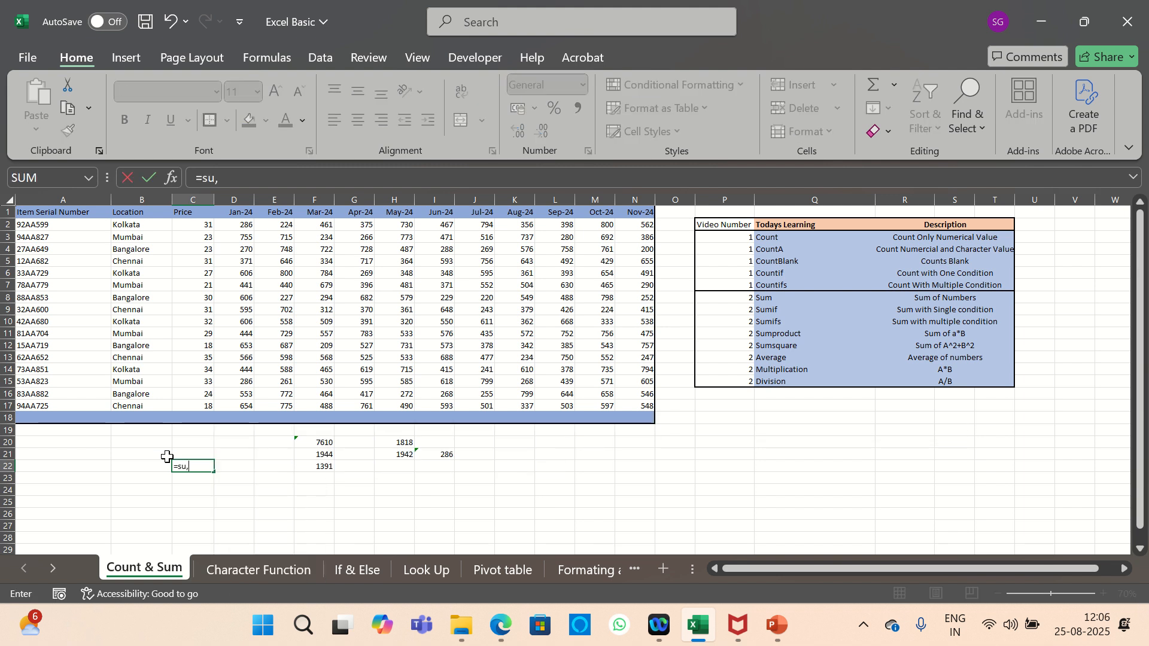
{"action": "key", "text": "BackSpace"}
{"action": "type", "text": "m"}
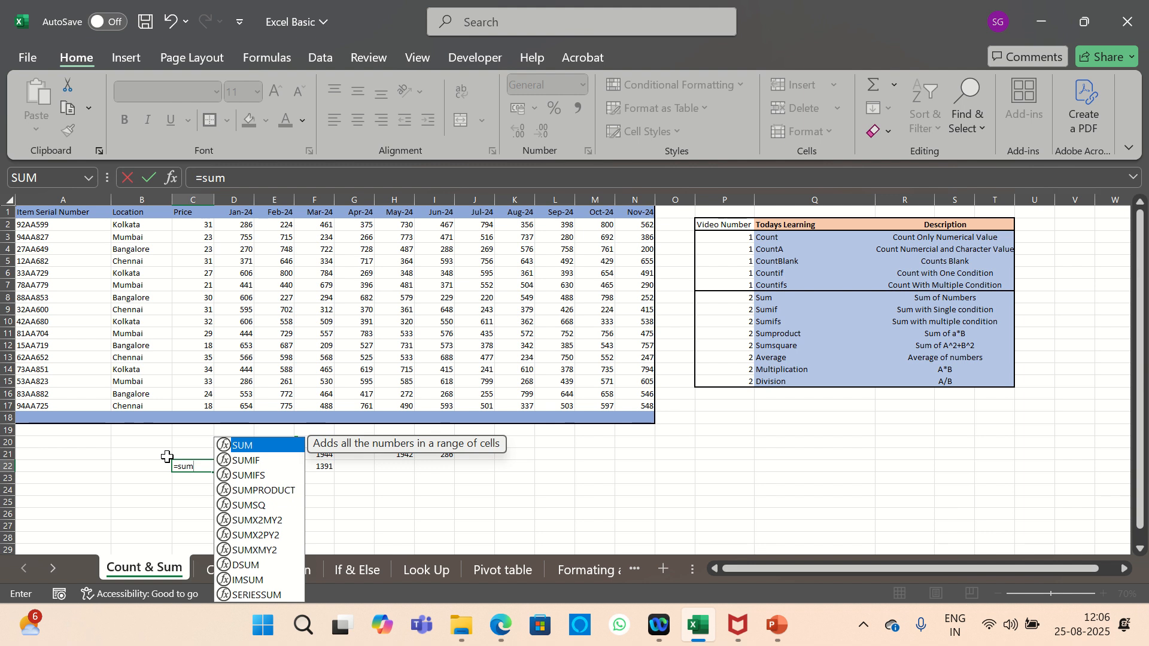
{"action": "key", "text": "Down"}
{"action": "key", "text": "Down"}
{"action": "key", "text": "Down"}
{"action": "key", "text": "Tab"}
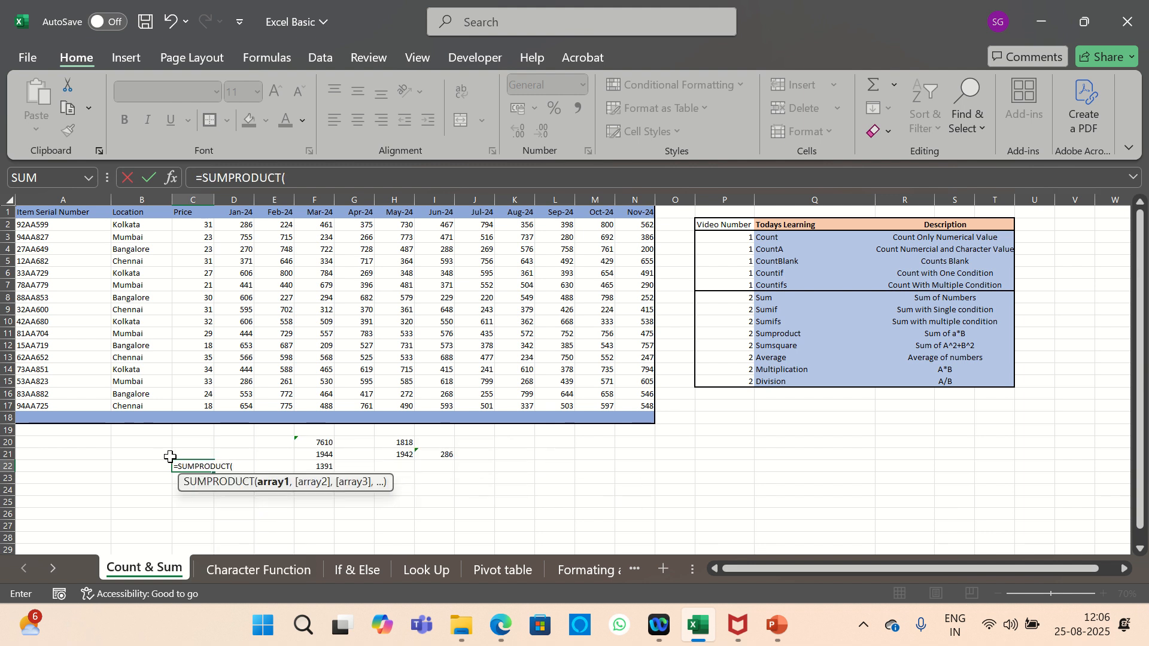
{"action": "left_click_drag", "start_coordinate": [205, 225], "coordinate": [206, 411]}
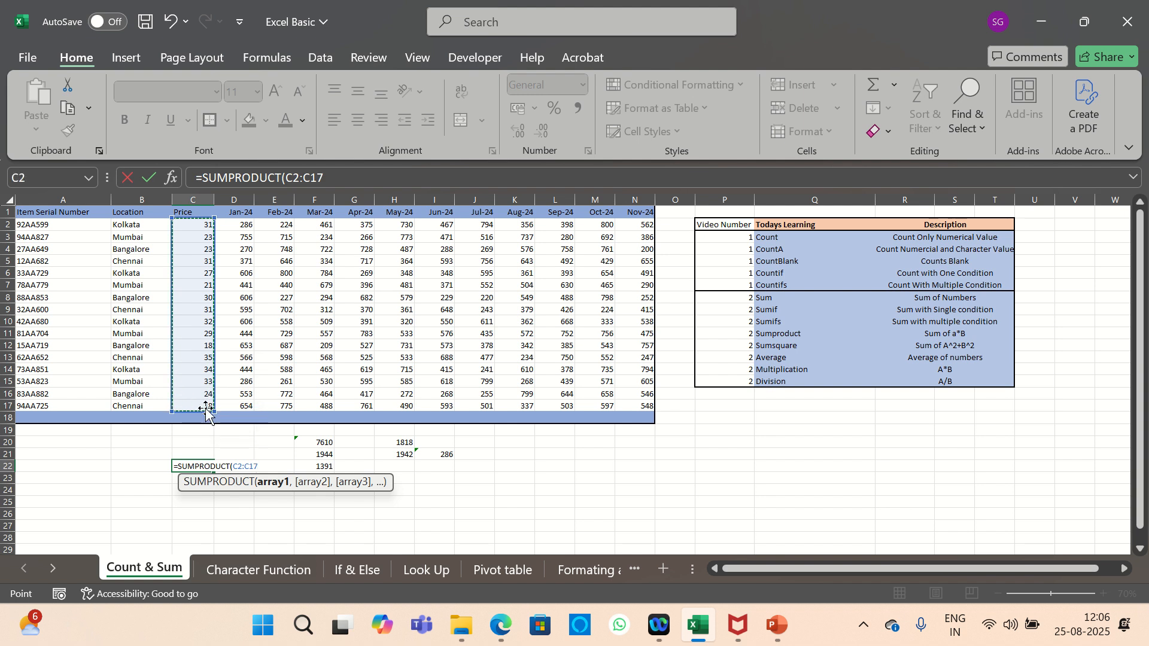
{"action": "type", "text": ","}
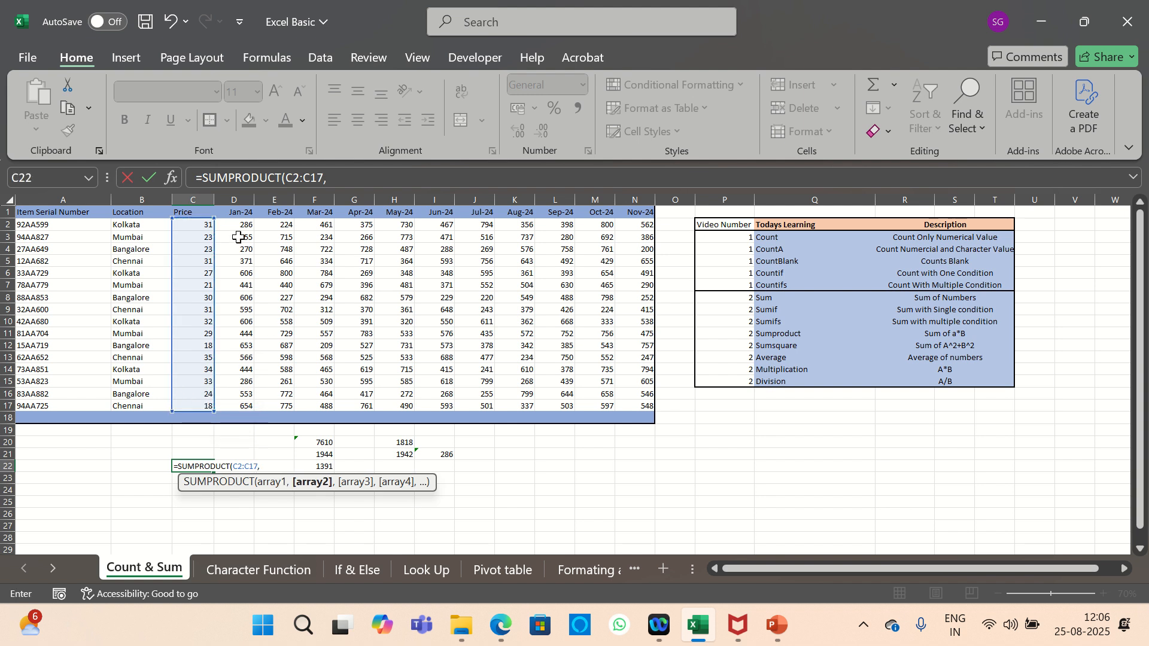
{"action": "left_click_drag", "start_coordinate": [244, 224], "coordinate": [240, 407]}
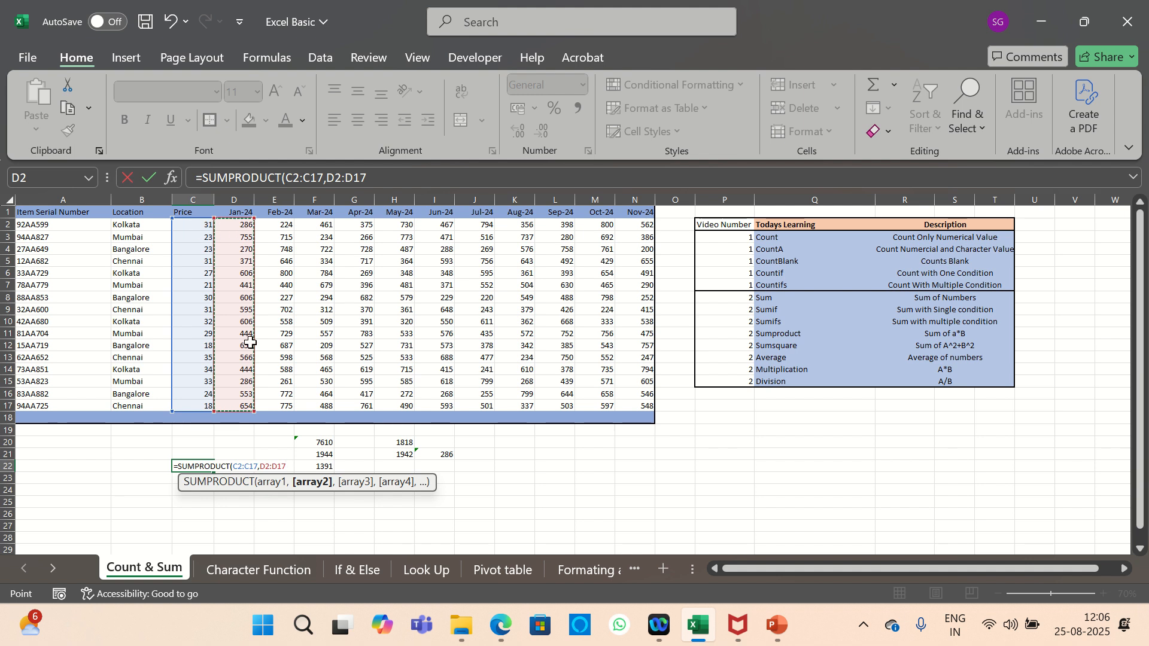
{"action": "type", "text": ")"}
{"action": "key", "text": "Return"}
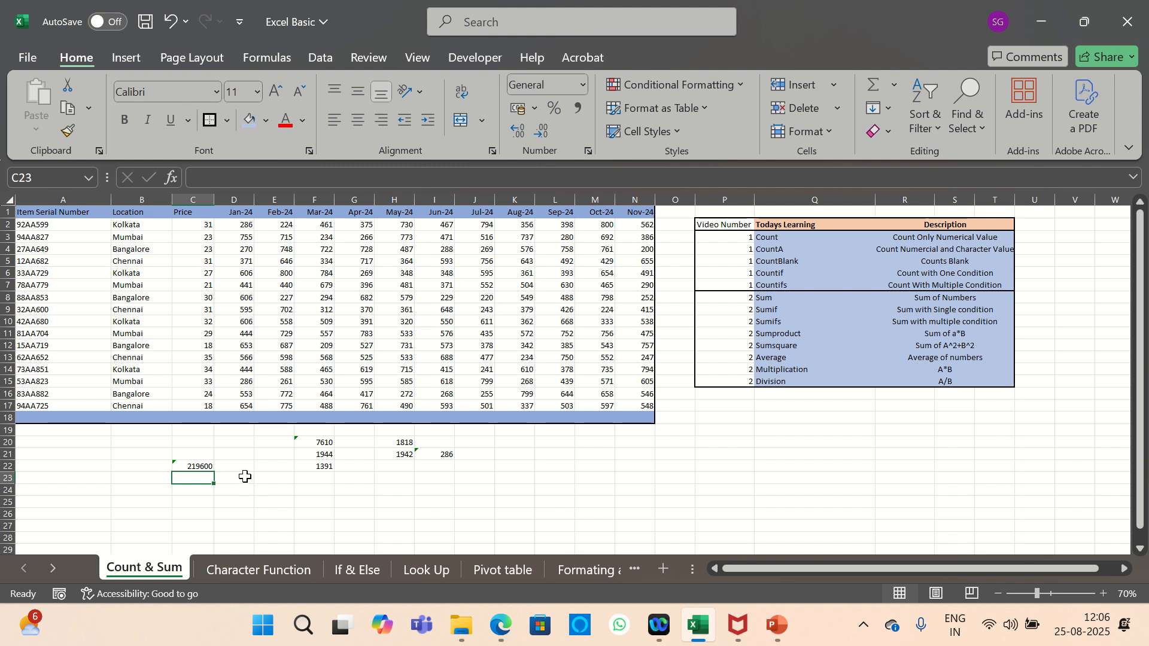
Write the sum-of-squares expression 31*31+286*286 as plain text in cell G25, using the first item's price and Jan-24 value.
{"action": "left_click", "coordinate": [212, 228]}
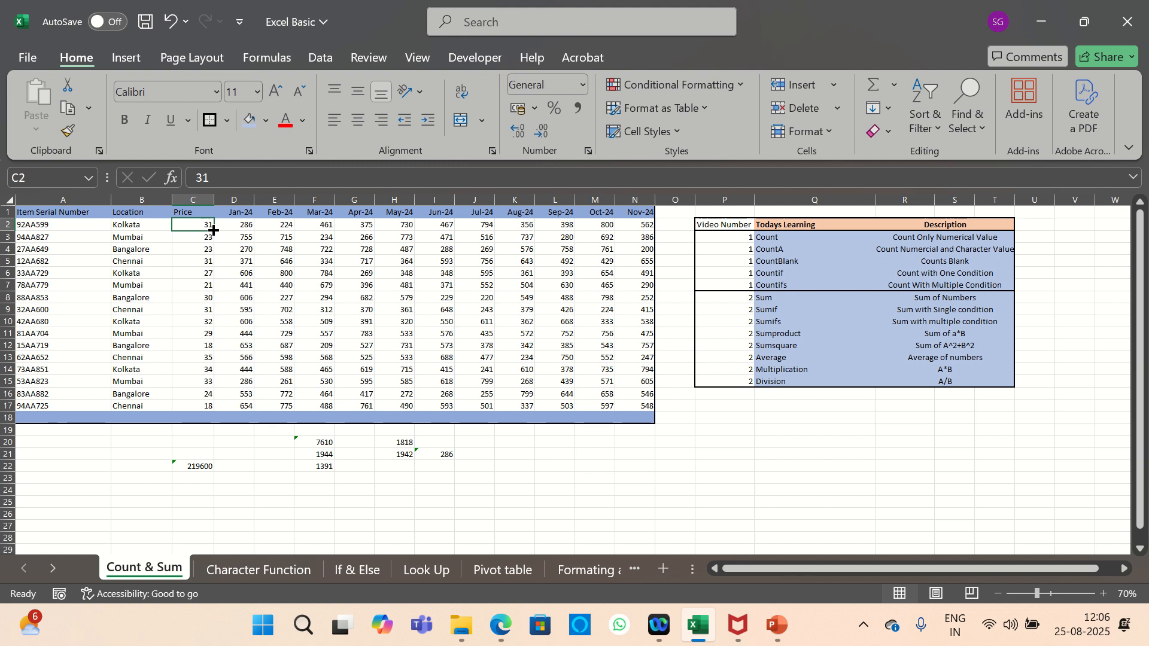
{"action": "left_click", "coordinate": [356, 504]}
{"action": "type", "text": "31"}
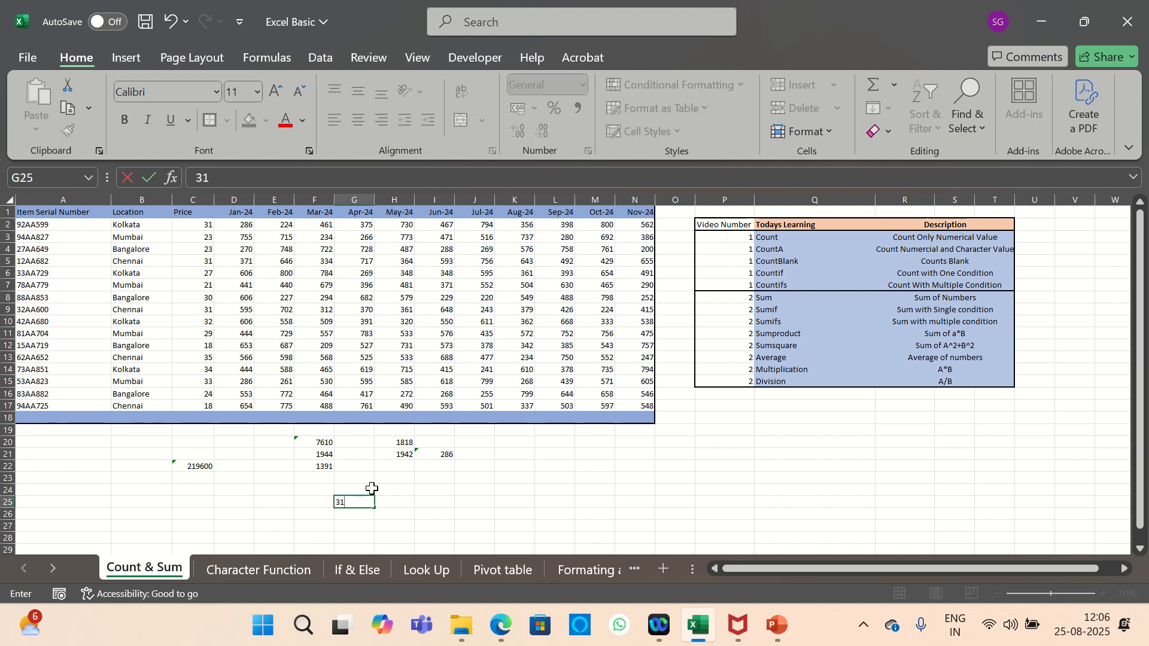
{"action": "type", "text": "*31+286"}
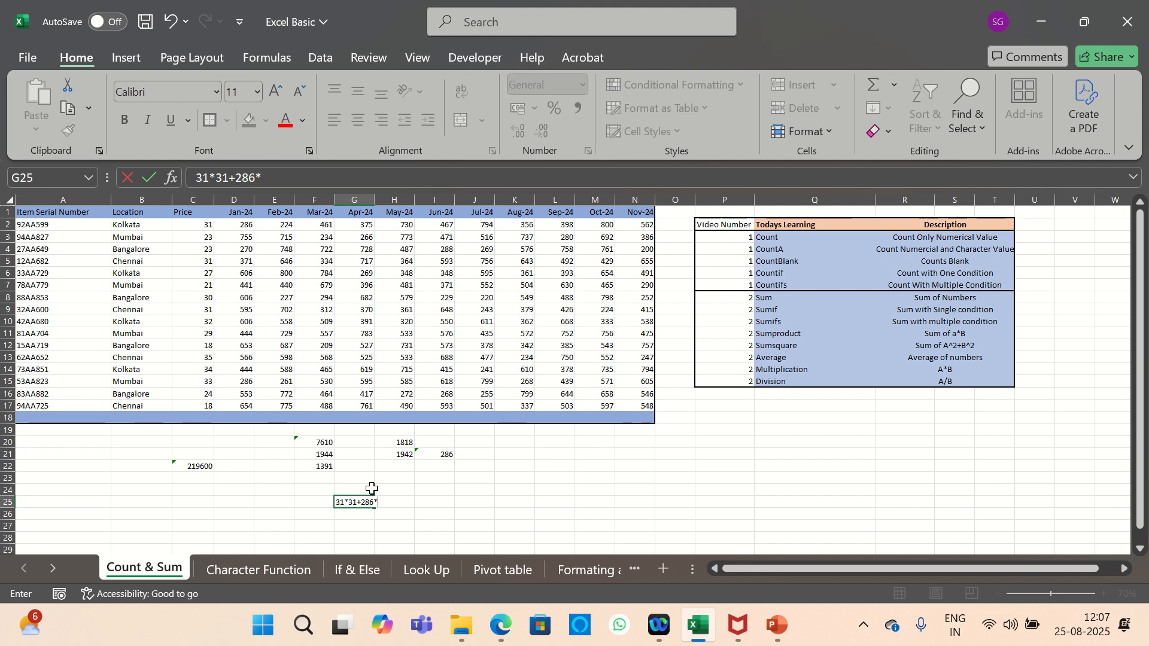
{"action": "type", "text": "*286"}
{"action": "key", "text": "Return"}
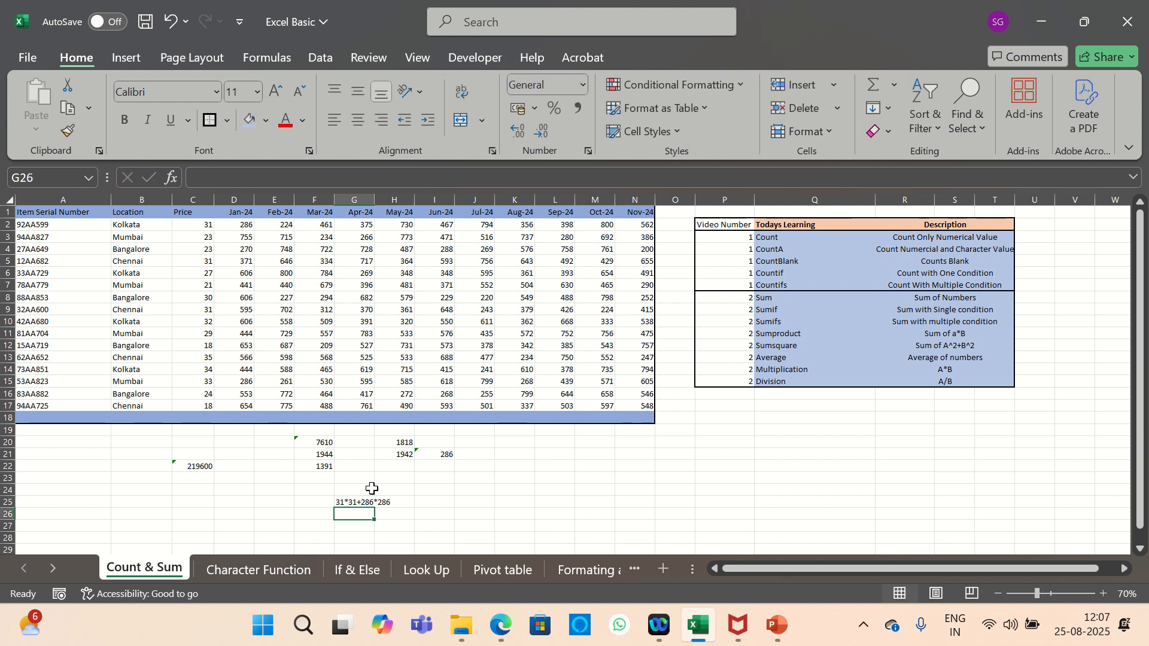
Calculate the sum of squares of the first item's price and Jan-24 value in cell G26 with =SUMSQ(C2:D2).
{"action": "type", "text": "="}
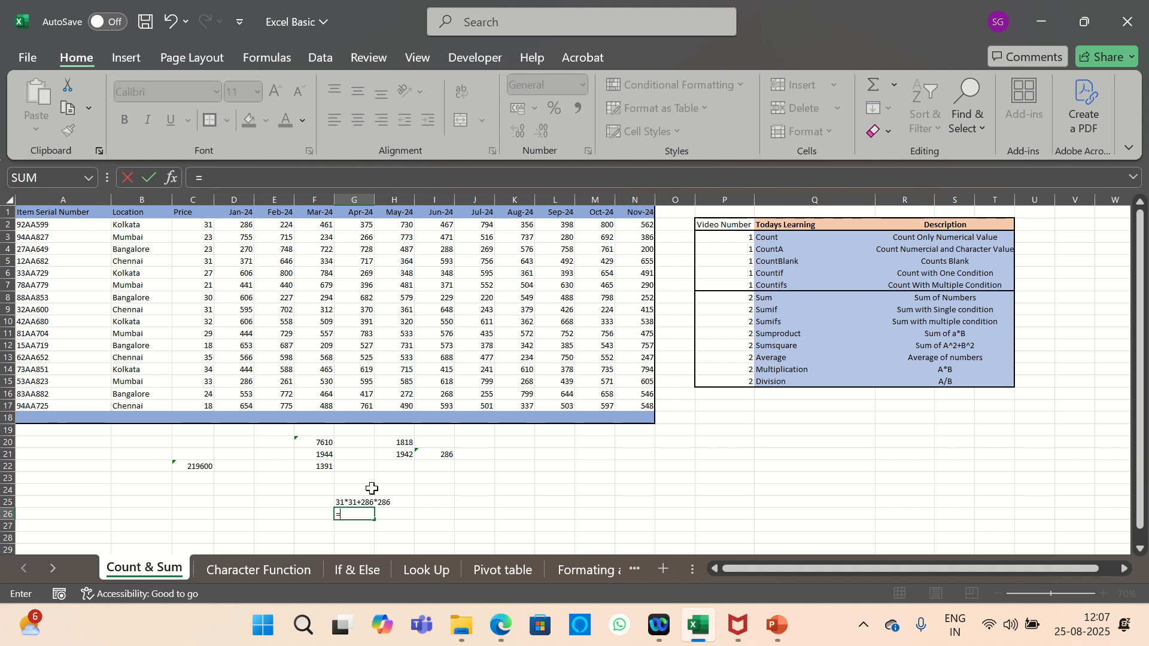
{"action": "type", "text": "sum"}
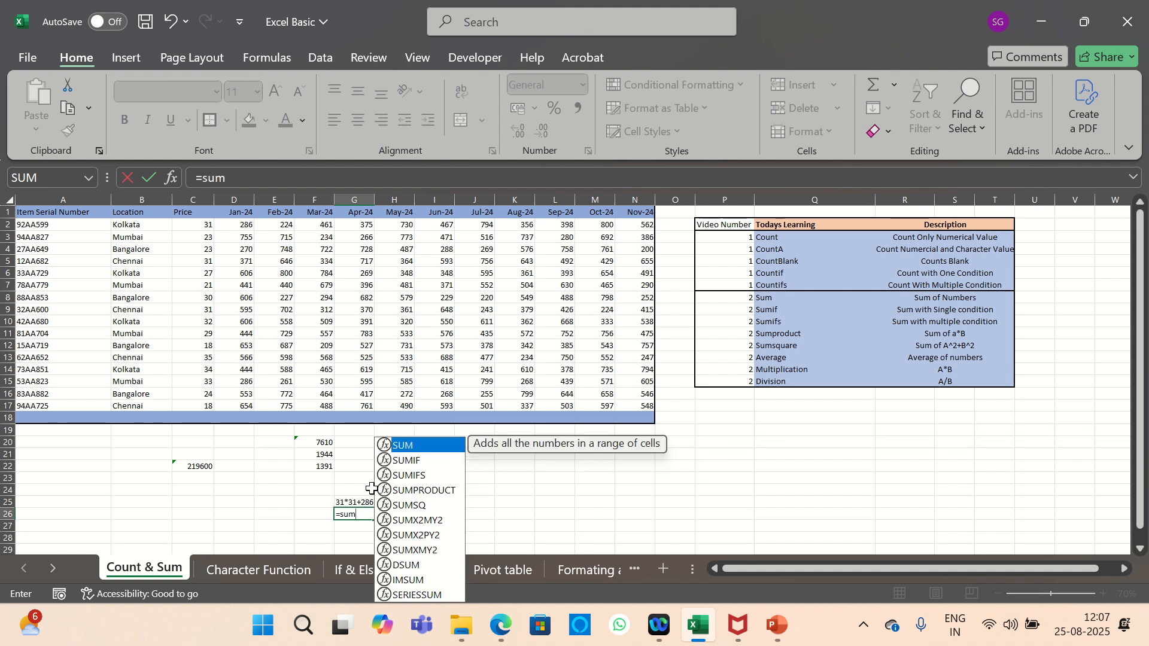
{"action": "key", "text": "Down"}
{"action": "key", "text": "Down"}
{"action": "key", "text": "Down"}
{"action": "key", "text": "Down"}
{"action": "key", "text": "Tab"}
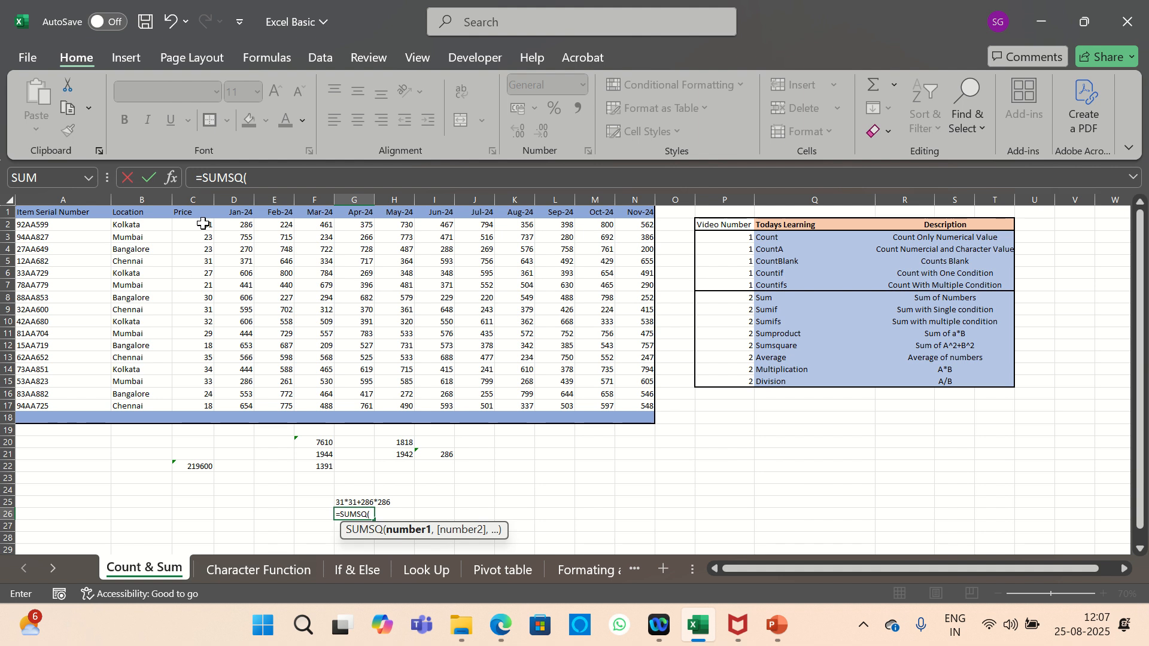
{"action": "left_click_drag", "start_coordinate": [200, 226], "coordinate": [233, 227]}
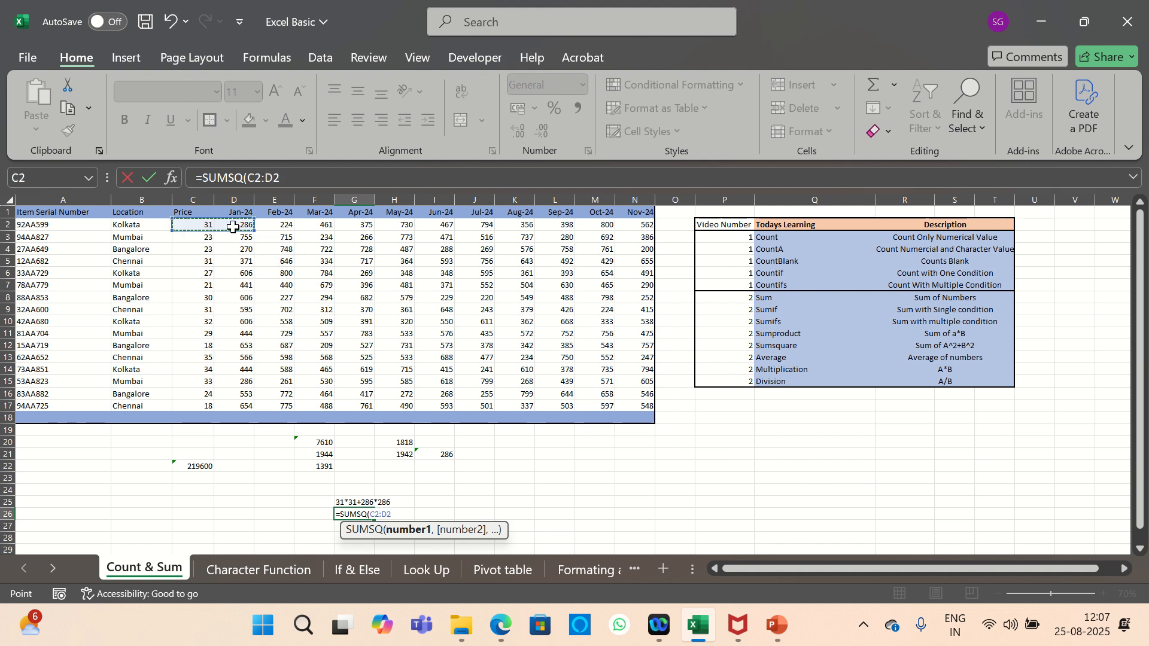
{"action": "type", "text": ")"}
{"action": "key", "text": "Return"}
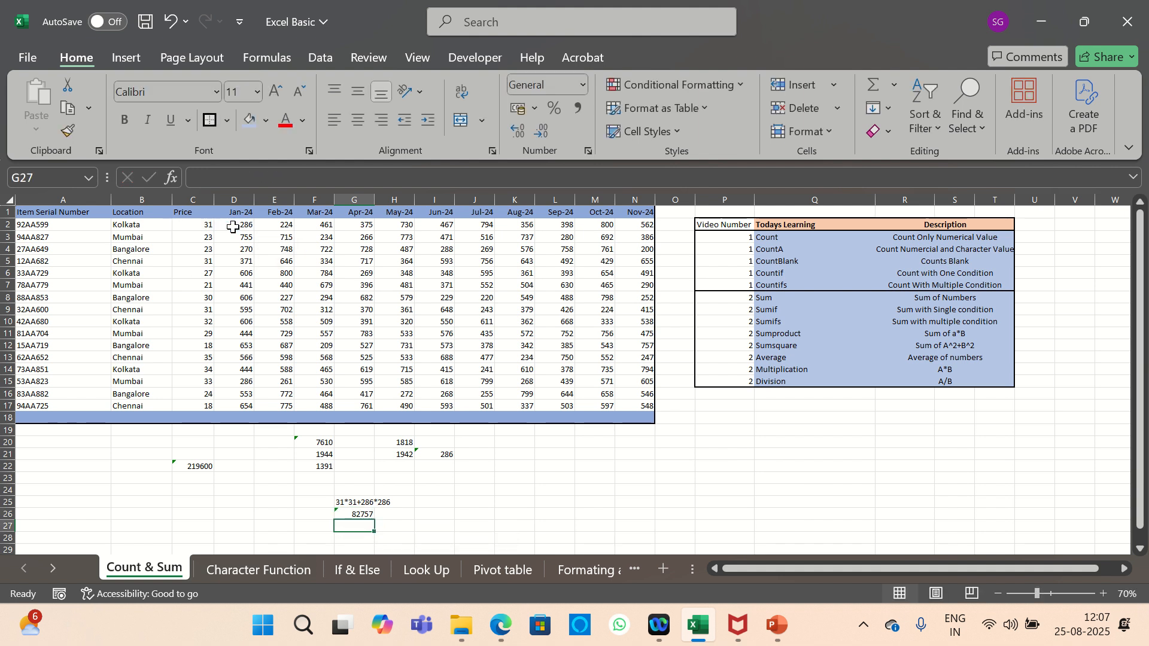
Turn the plain-text expression in cell G25 into the working formula =31*31+286*286.
{"action": "left_click", "coordinate": [342, 502]}
{"action": "left_click", "coordinate": [208, 171]}
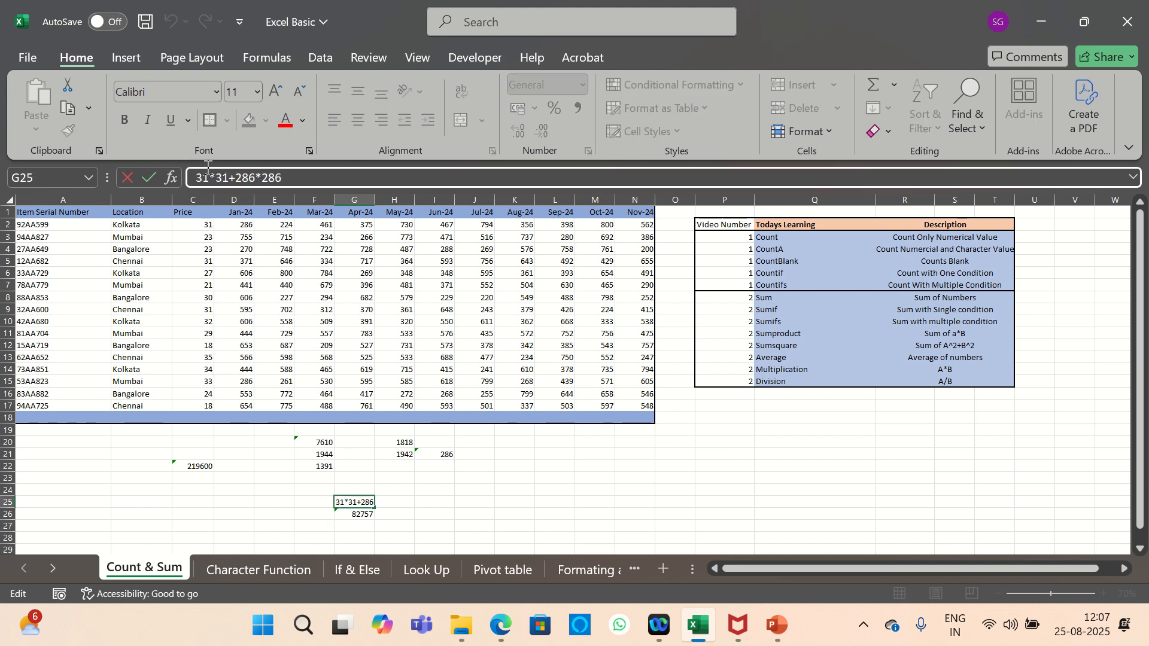
{"action": "type", "text": "="}
{"action": "key", "text": "Return"}
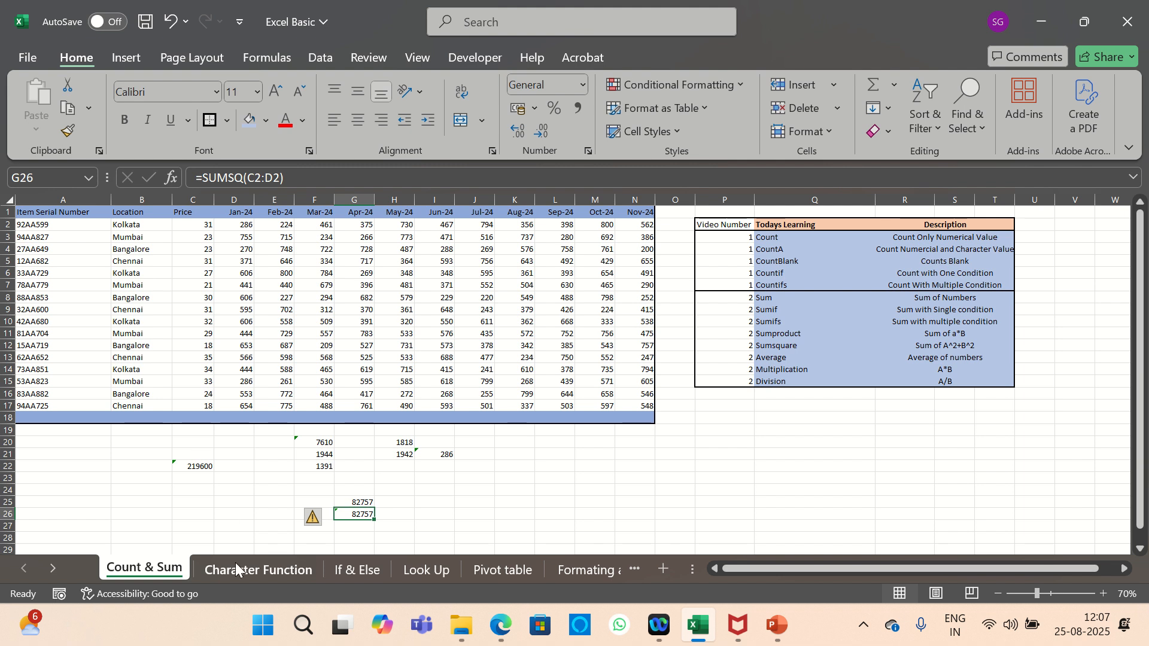
Calculate the average of the Price column in cell C26 with =AVERAGE(C2:C17).
{"action": "left_click", "coordinate": [204, 515]}
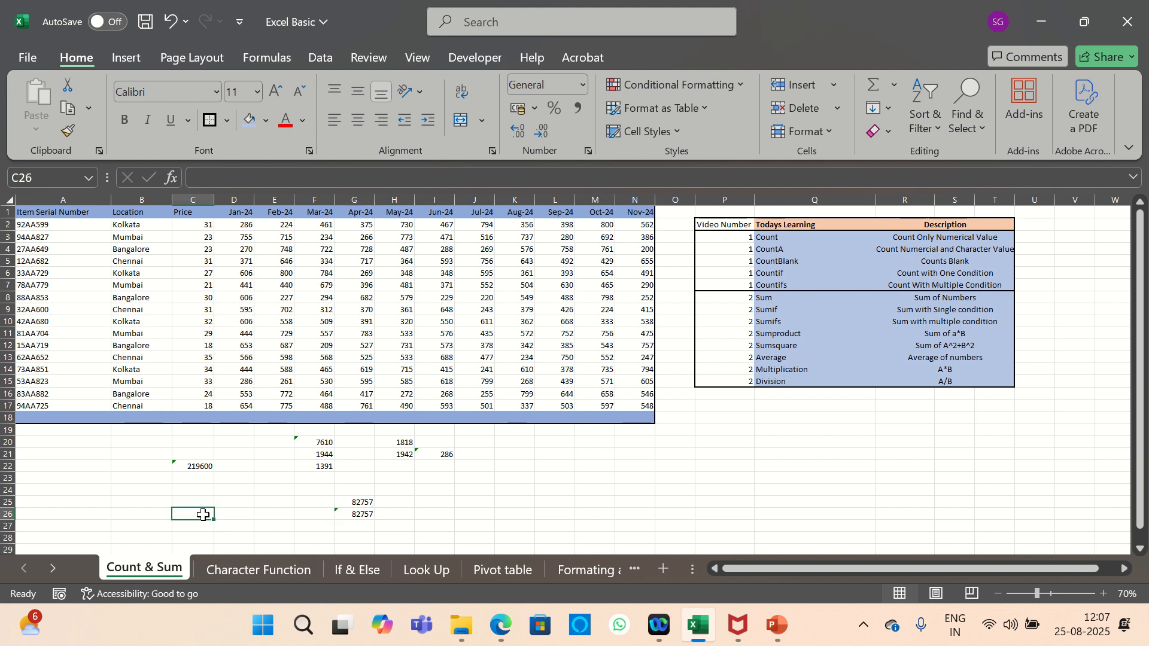
{"action": "type", "text": "="}
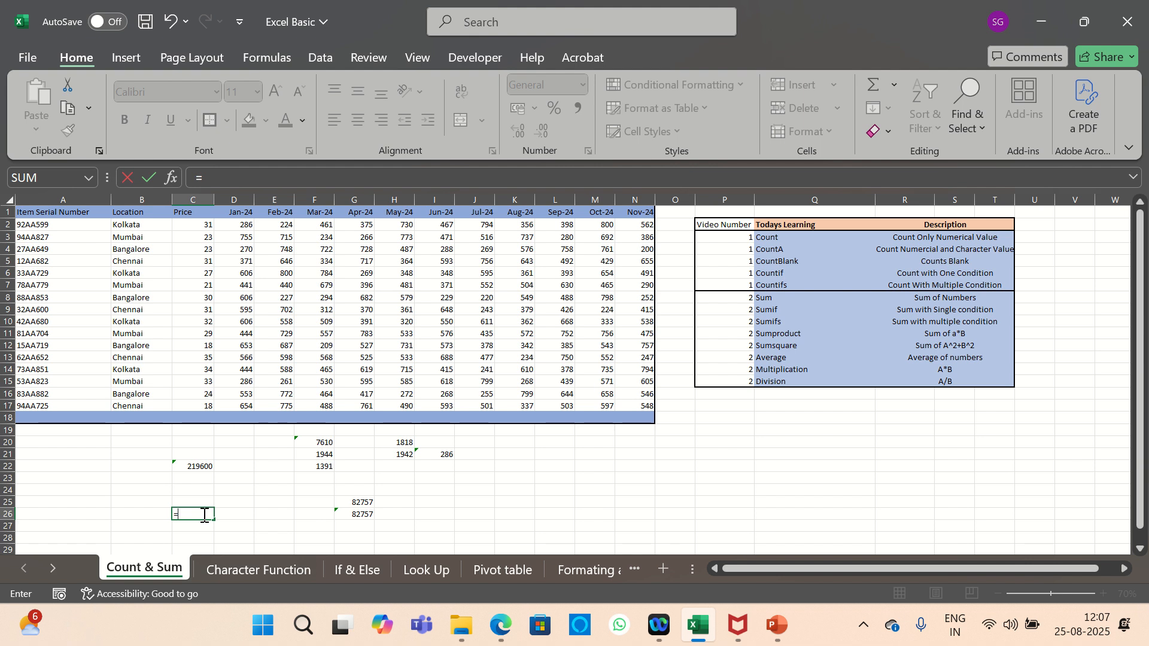
{"action": "type", "text": "aver"}
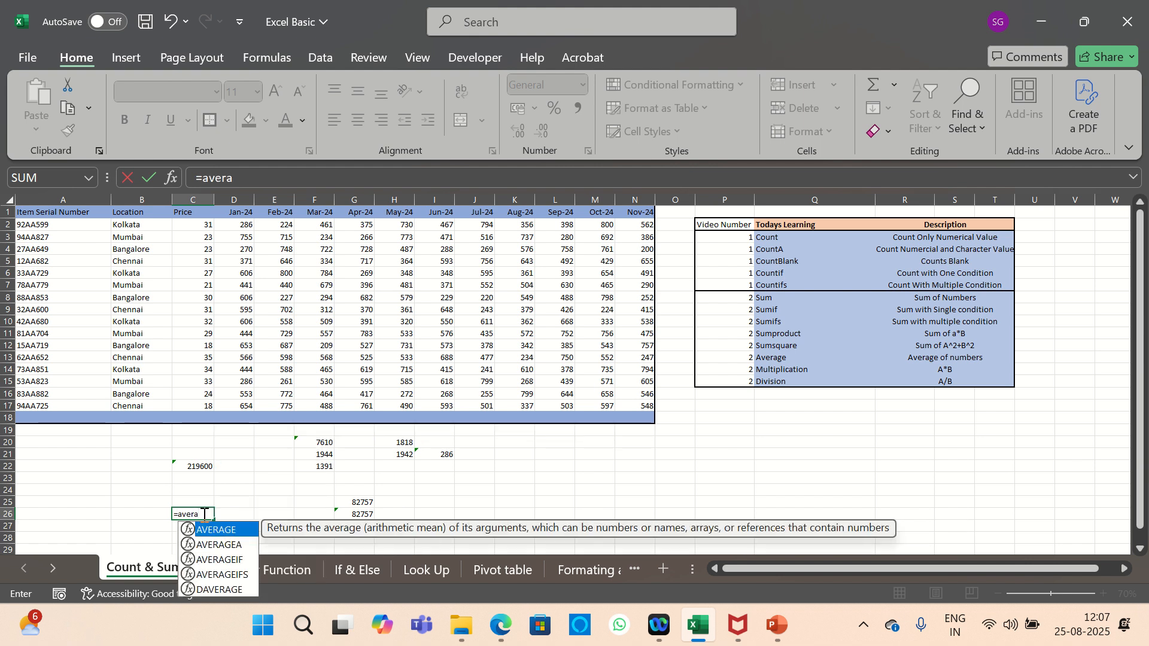
{"action": "type", "text": "a"}
{"action": "key", "text": "Tab"}
{"action": "left_click_drag", "start_coordinate": [196, 224], "coordinate": [204, 404]}
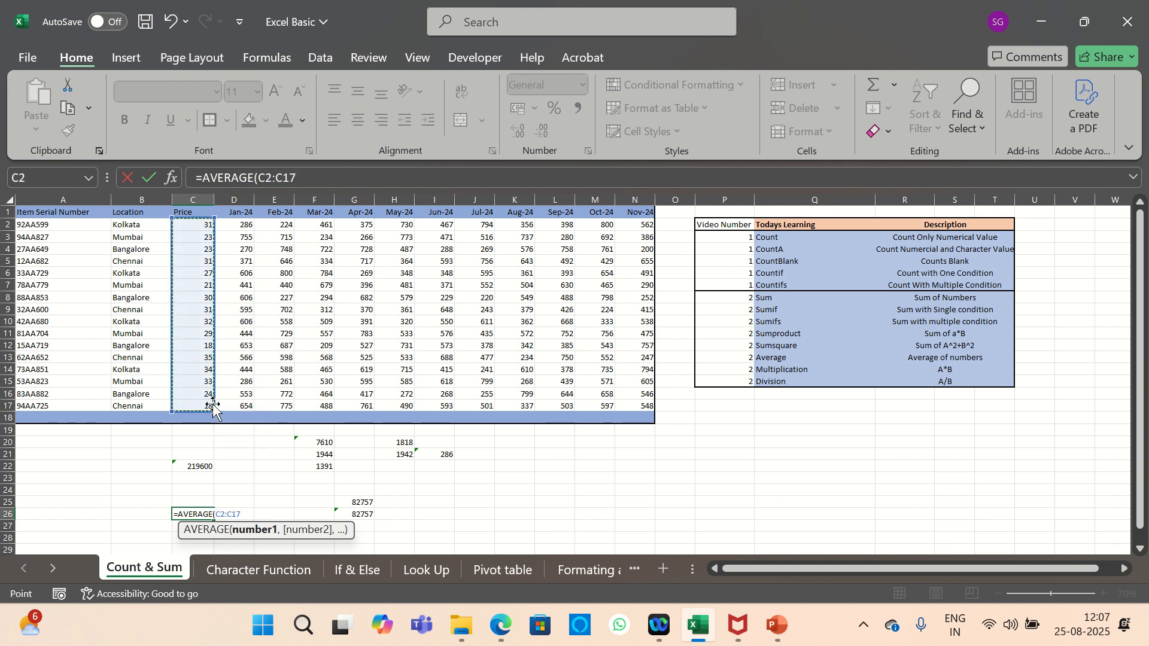
{"action": "type", "text": ")"}
{"action": "key", "text": "Return"}
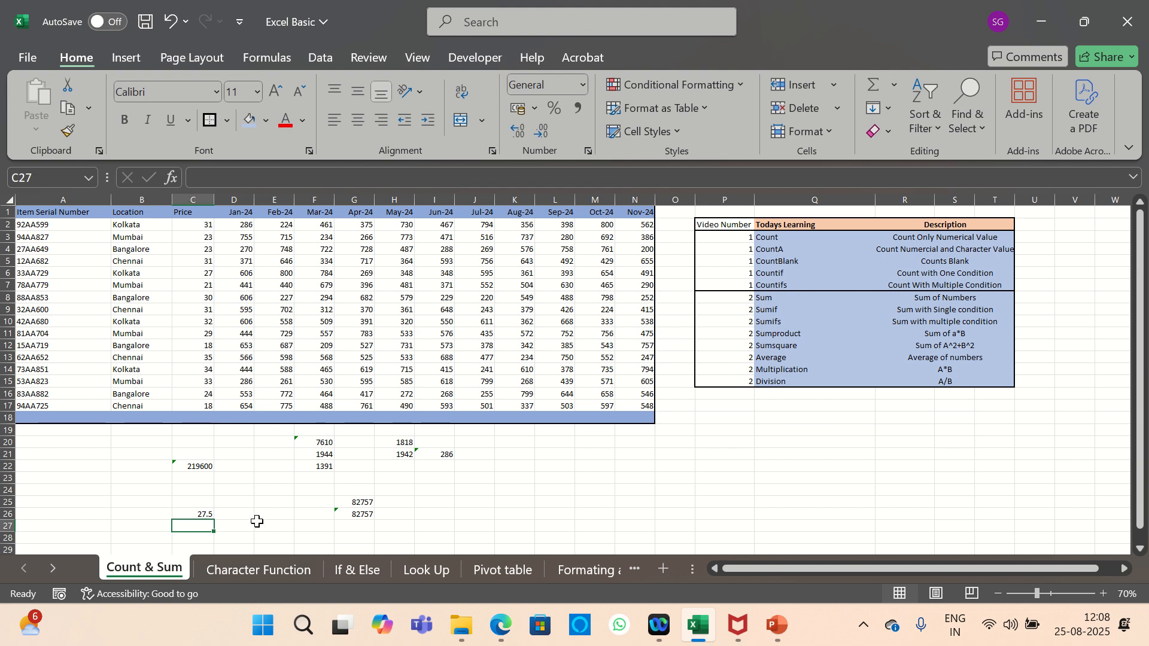
Multiply the first item's price by its Jan-24 value in cell I25 with =PRODUCT(C2,D2).
{"action": "left_click", "coordinate": [364, 502]}
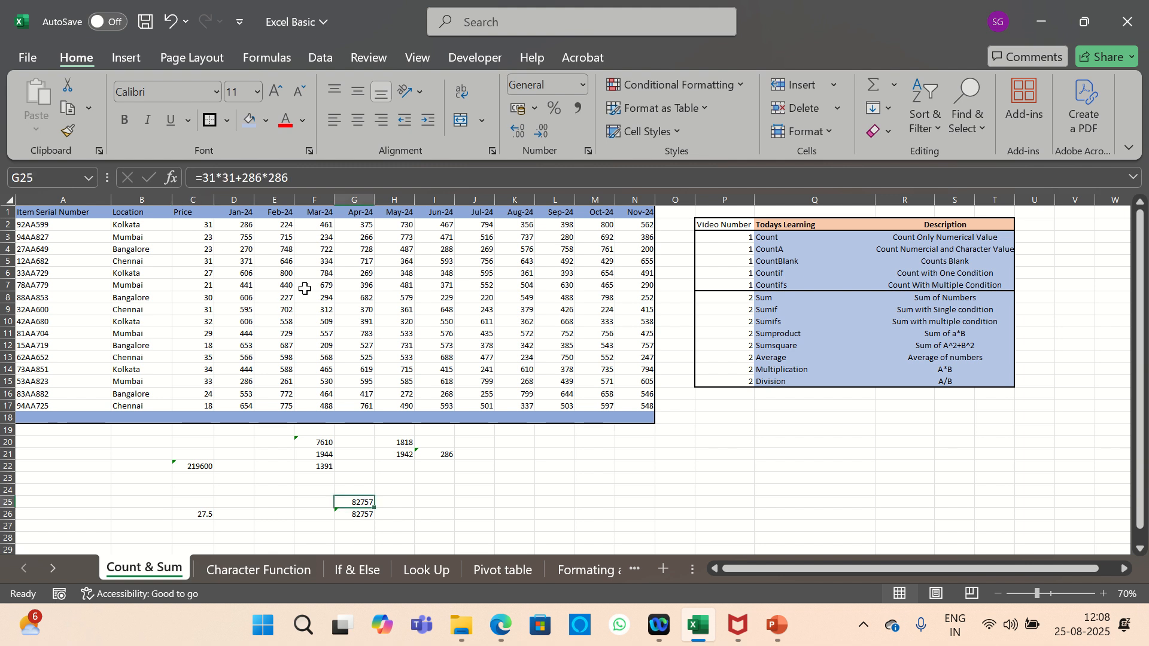
{"action": "left_click", "coordinate": [437, 503]}
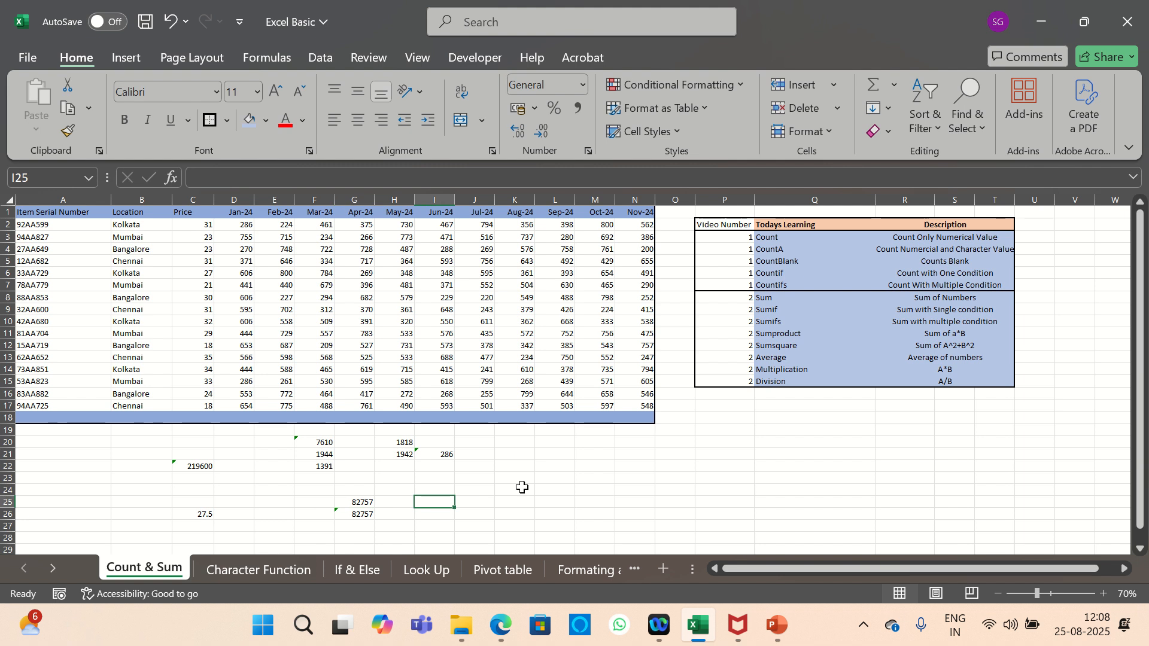
{"action": "type", "text": "=produ"}
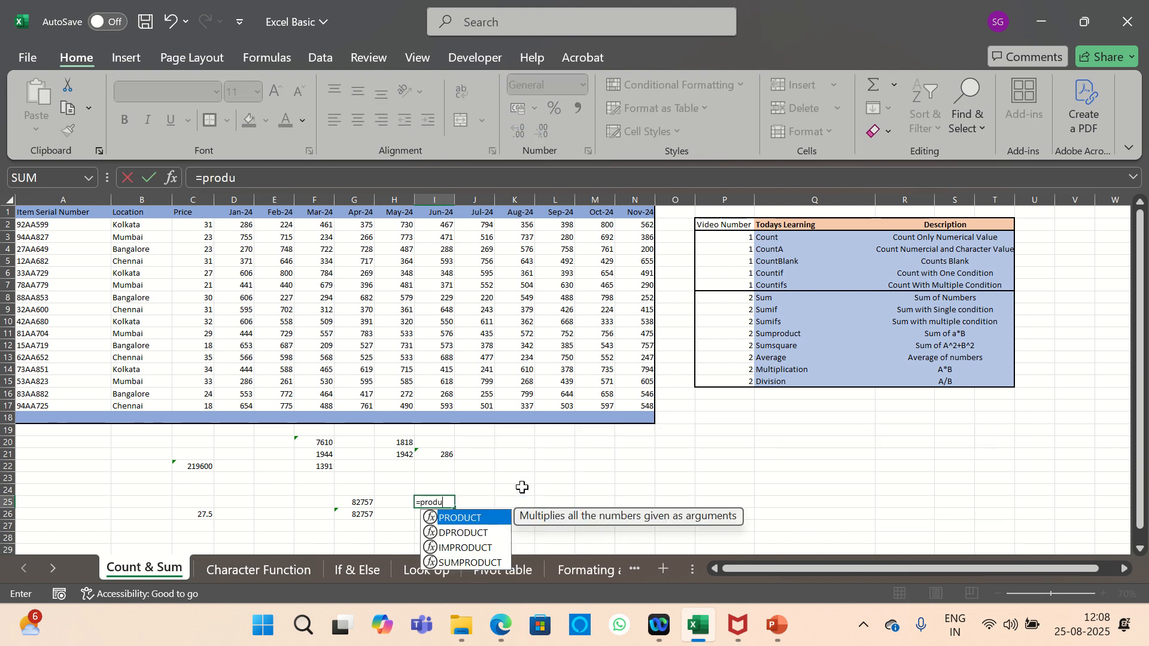
{"action": "key", "text": "Tab"}
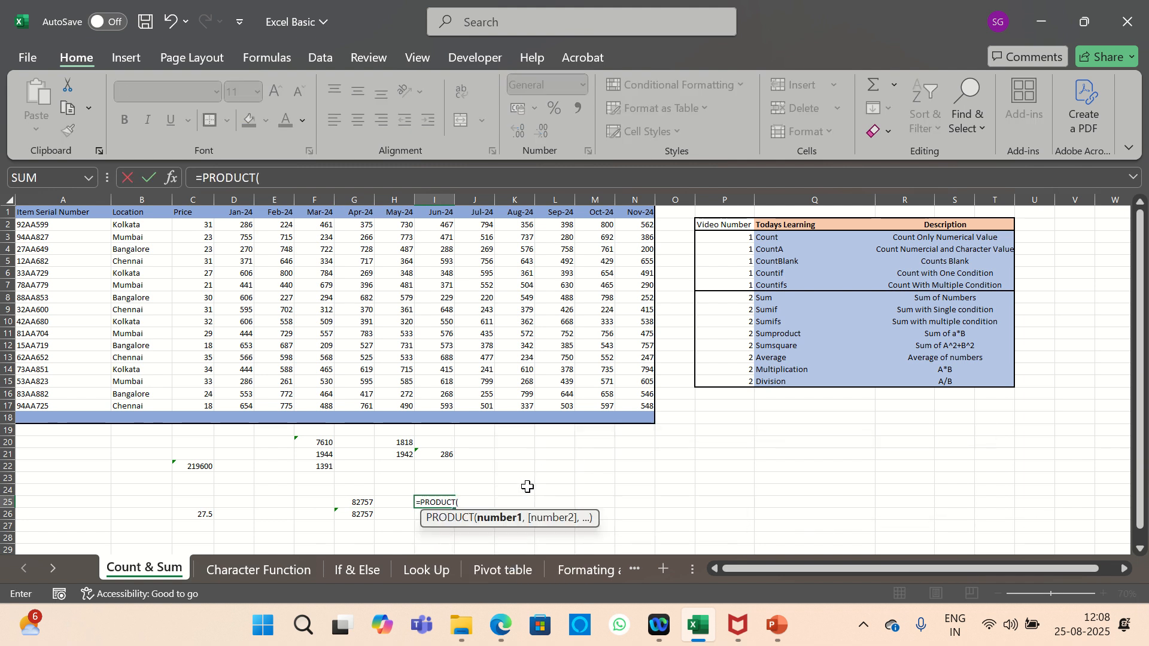
{"action": "left_click", "coordinate": [188, 222]}
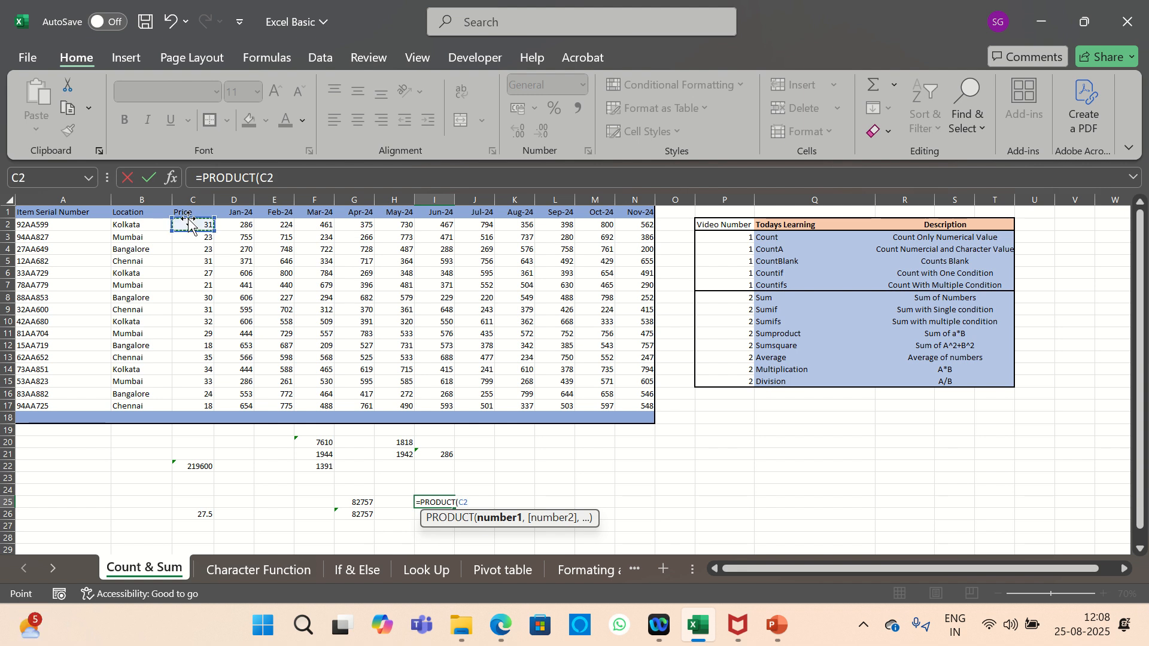
{"action": "type", "text": ","}
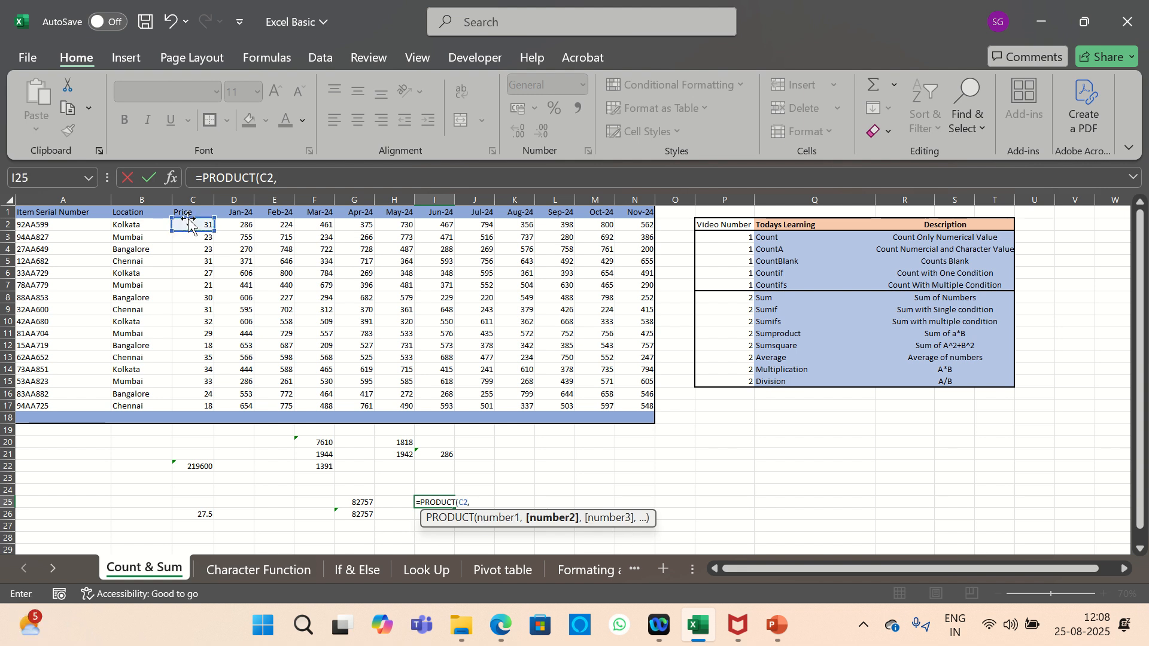
{"action": "left_click", "coordinate": [231, 224]}
{"action": "type", "text": ")"}
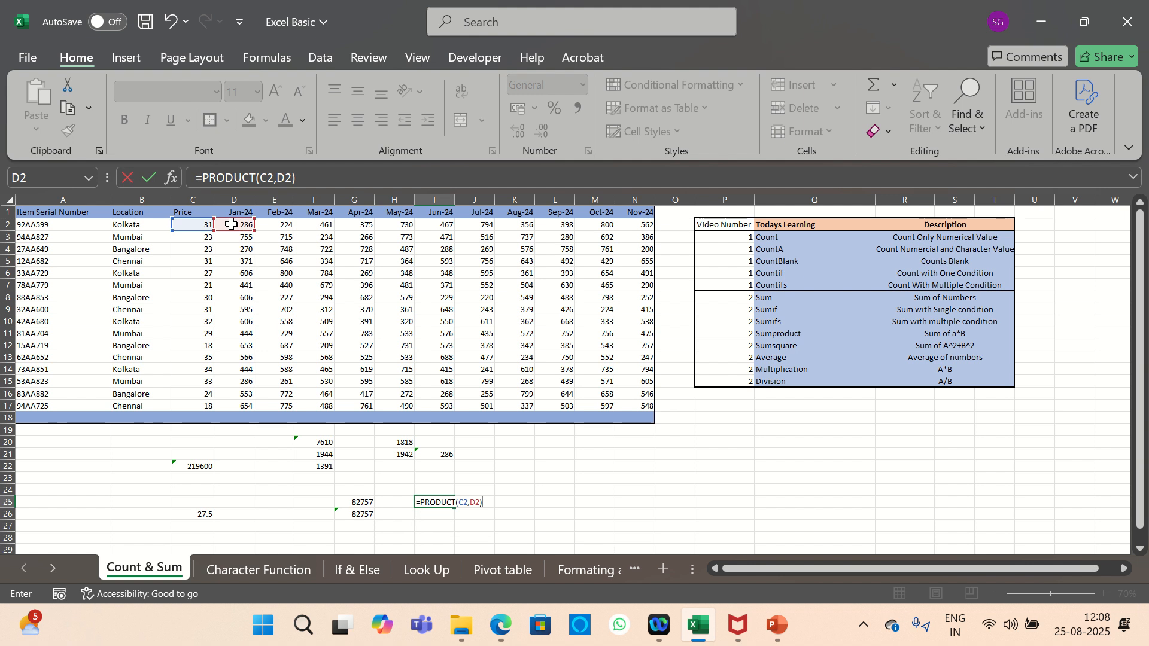
{"action": "key", "text": "Return"}
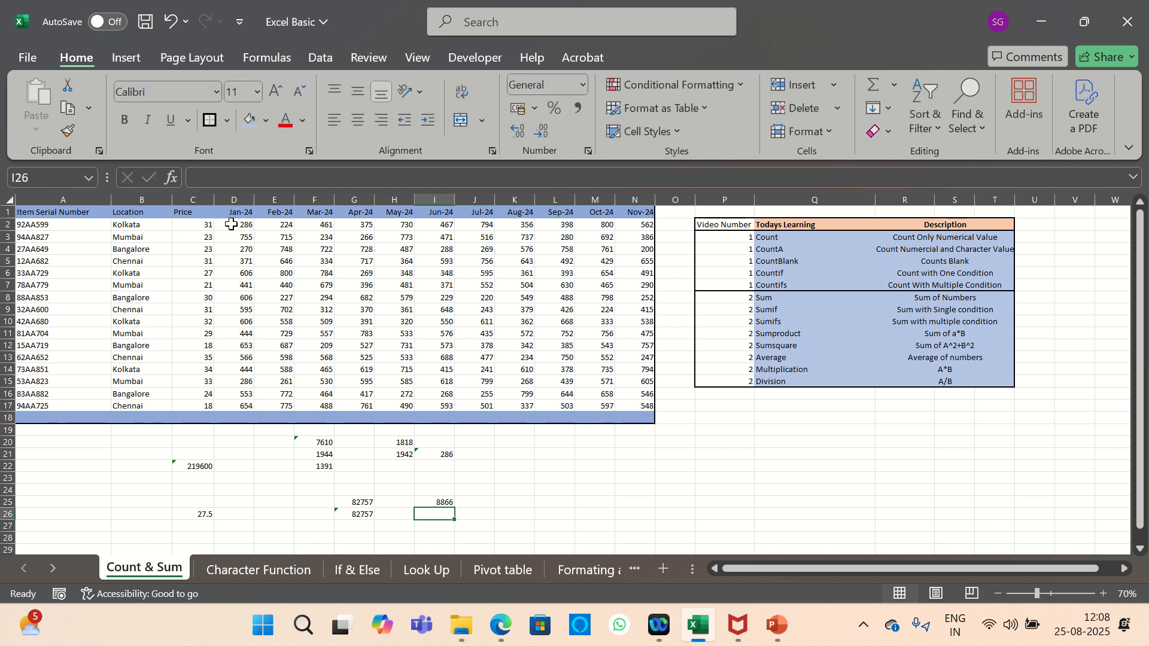
Divide the product in I25 by the first item's price in cell J25 with =I25/C2.
{"action": "key", "text": "Right"}
{"action": "key", "text": "Up"}
{"action": "type", "text": "="}
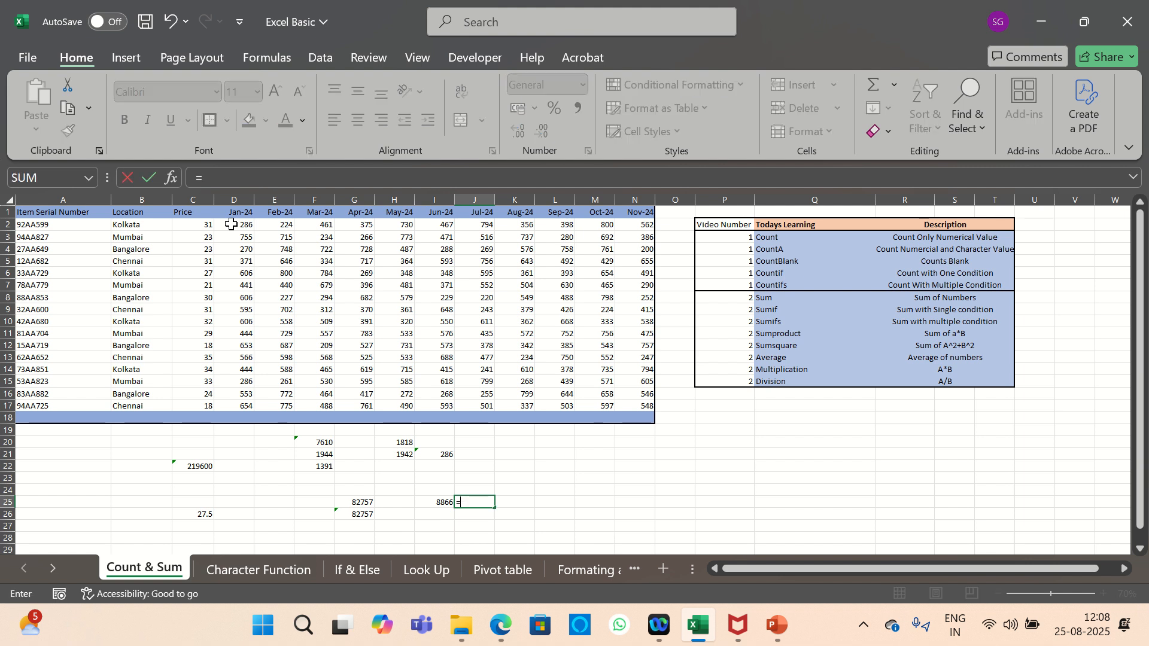
{"action": "left_click", "coordinate": [436, 501]}
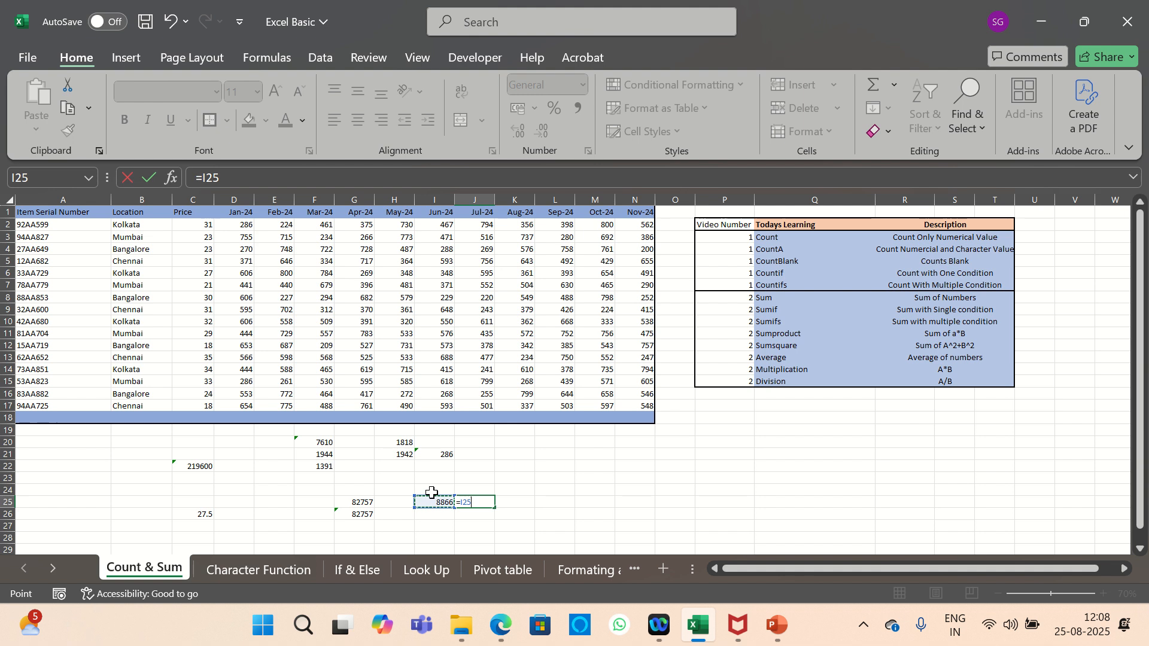
{"action": "type", "text": "/"}
{"action": "left_click", "coordinate": [200, 224]}
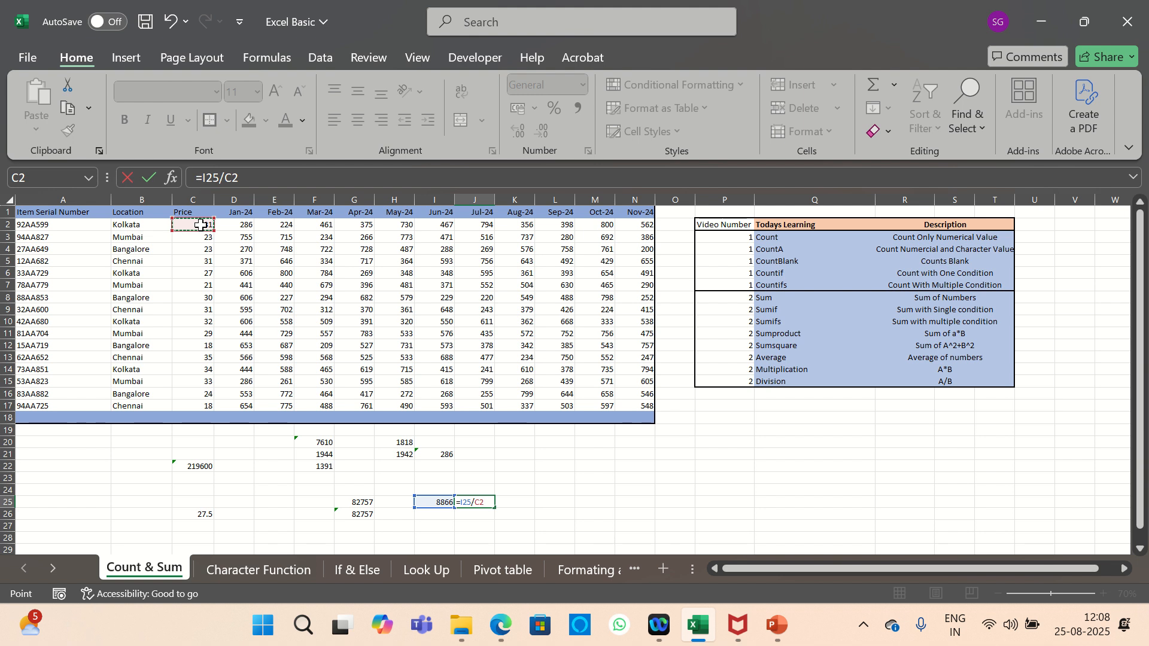
{"action": "key", "text": "Return"}
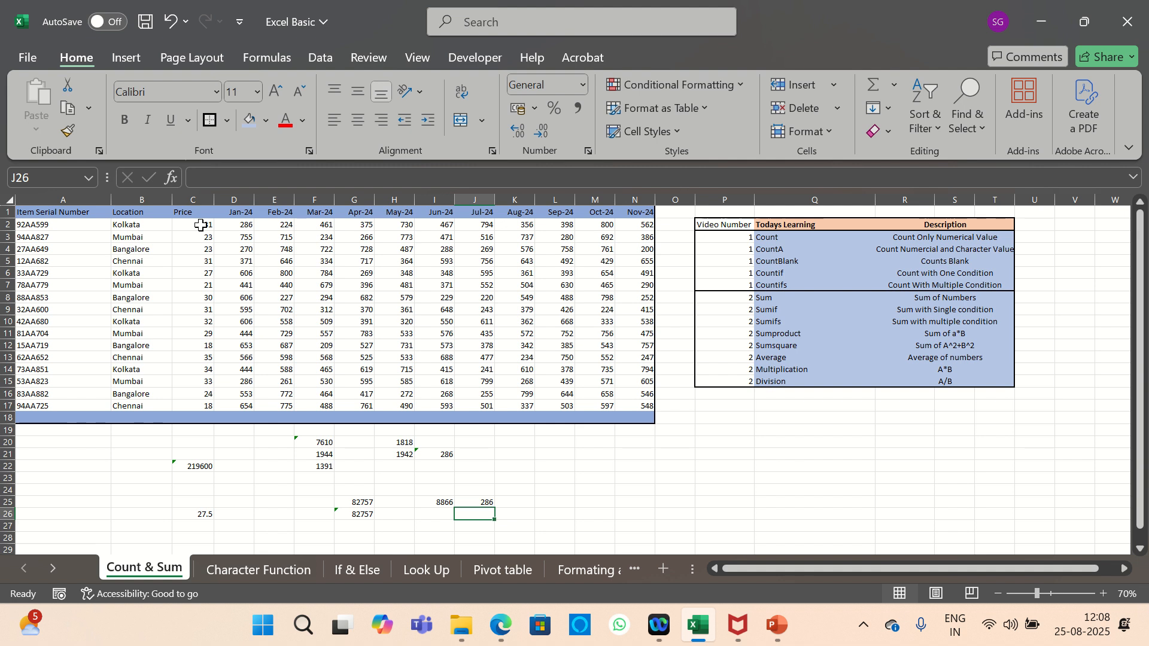